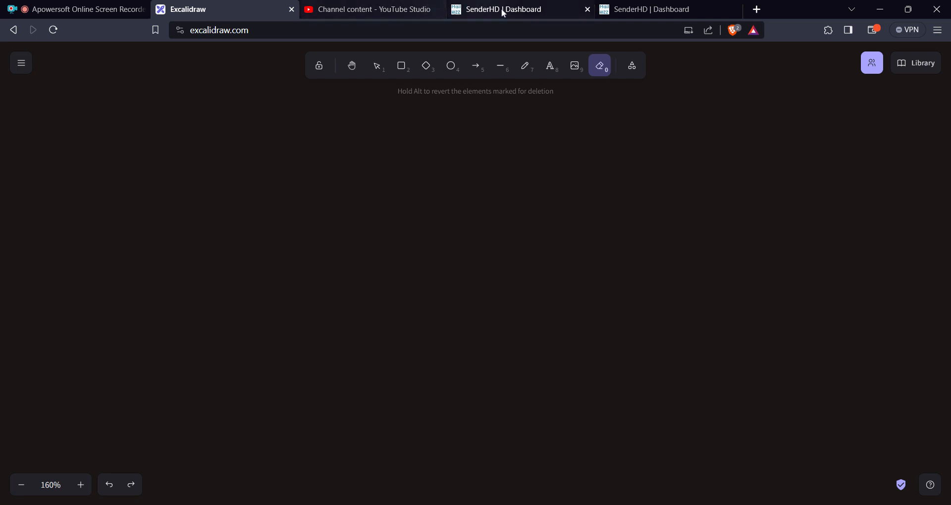
Switch to the SenderHD backend and review the dashboard overview and recent activity.
left_click(526, 10)
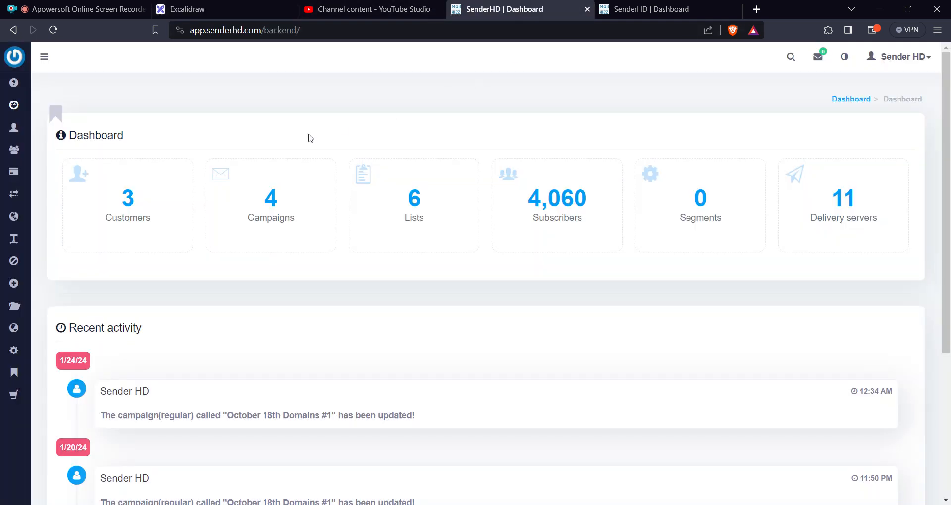
scroll(331, 179, "down", 1)
scroll(331, 179, "down", 3)
scroll(293, 183, "up", 4)
In Excalidraw, handwrite "User Groups" in green across the upper part of the canvas.
left_click(226, 14)
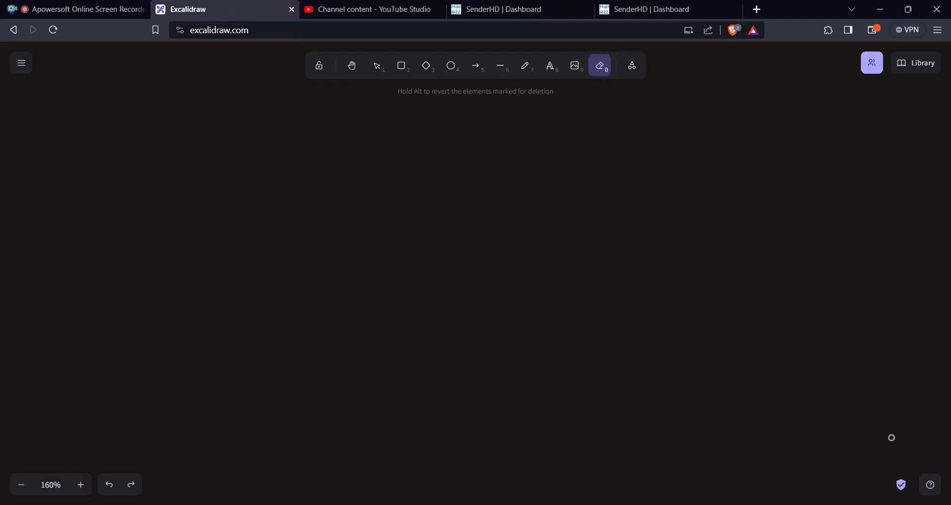
mouse_move(123, 125)
left_mouse_down()
mouse_move(150, 151)
mouse_move(142, 228)
left_mouse_up()
key("7")
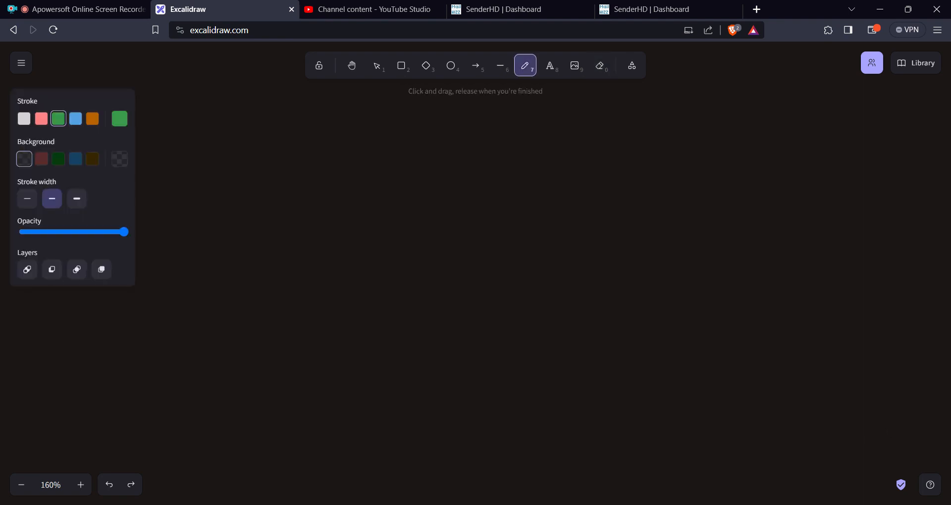
mouse_move(212, 138)
left_mouse_down()
mouse_move(205, 203)
mouse_move(261, 232)
left_mouse_up()
mouse_move(363, 113)
left_mouse_down()
mouse_move(295, 198)
mouse_move(272, 186)
left_mouse_up()
mouse_move(350, 200)
left_mouse_down()
mouse_move(386, 147)
mouse_move(452, 188)
mouse_move(508, 183)
left_mouse_up()
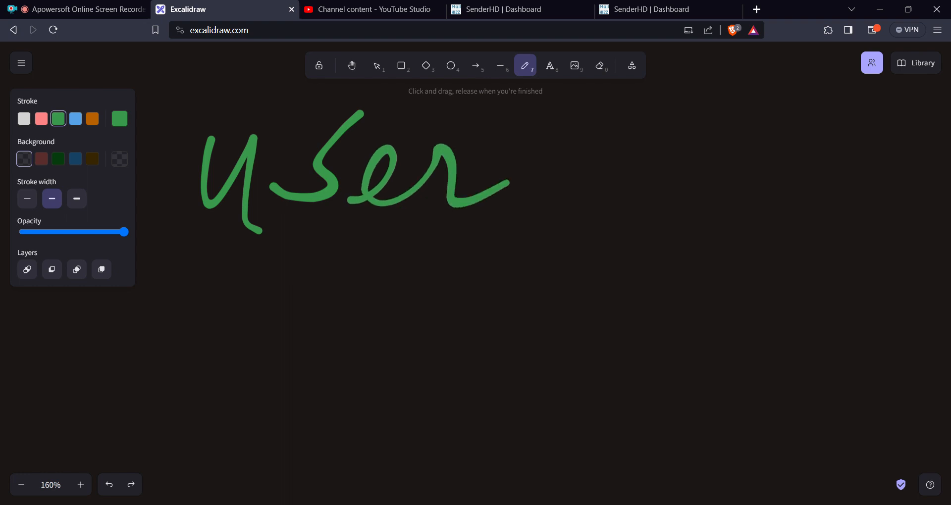
mouse_move(633, 113)
left_mouse_down()
mouse_move(580, 194)
mouse_move(614, 215)
left_mouse_up()
mouse_move(661, 152)
left_mouse_down()
mouse_move(659, 193)
mouse_move(805, 159)
mouse_move(813, 248)
mouse_move(835, 208)
left_mouse_up()
left_click_drag(918, 145, 872, 202)
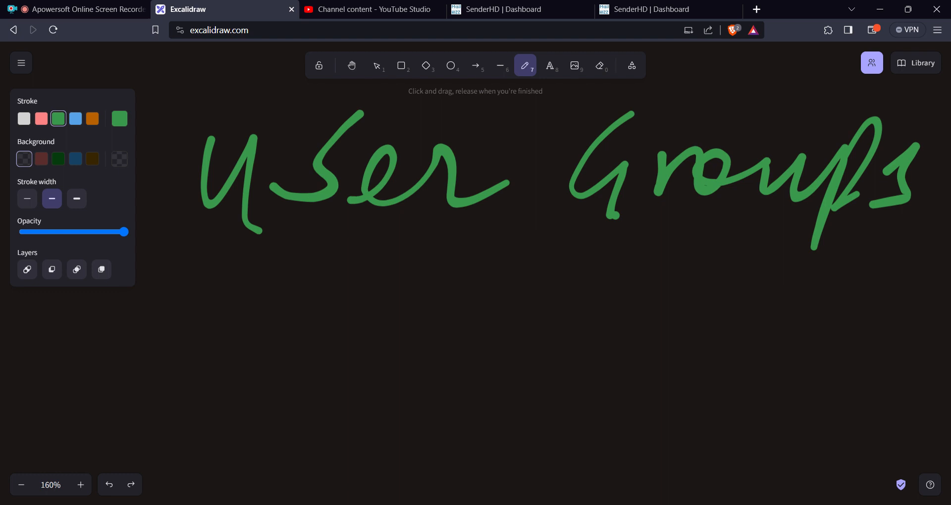
Handwrite "Customers" in green below the "User Groups" text.
mouse_move(235, 251)
left_mouse_down()
mouse_move(177, 319)
mouse_move(259, 294)
mouse_move(374, 292)
mouse_move(404, 341)
mouse_move(613, 292)
mouse_move(684, 355)
mouse_move(722, 304)
left_mouse_up()
left_click_drag(423, 281, 472, 280)
mouse_move(777, 296)
left_mouse_down()
mouse_move(750, 337)
mouse_move(656, 323)
left_mouse_up()
left_click_drag(546, 308, 541, 316)
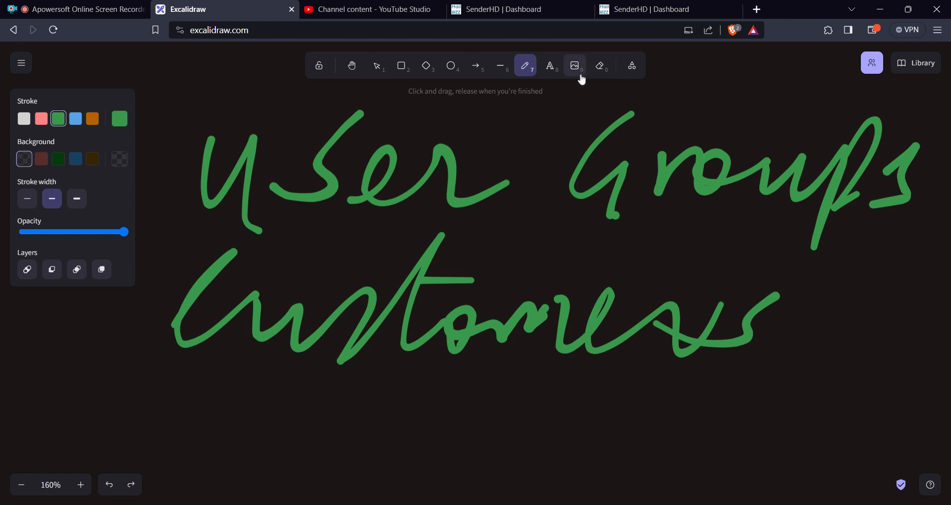
Erase "Customers", "Groups" and the "er" of "User", and redraw the "er" so the canvas reads "User".
left_click(598, 73)
left_click_drag(353, 191, 942, 242)
mouse_move(623, 157)
left_mouse_down()
mouse_move(949, 210)
mouse_move(635, 149)
mouse_move(601, 192)
left_mouse_up()
left_click_drag(898, 174, 760, 282)
mouse_move(823, 314)
left_mouse_down()
mouse_move(250, 287)
mouse_move(408, 282)
mouse_move(721, 329)
mouse_move(450, 278)
mouse_move(486, 282)
mouse_move(543, 312)
mouse_move(526, 182)
left_mouse_up()
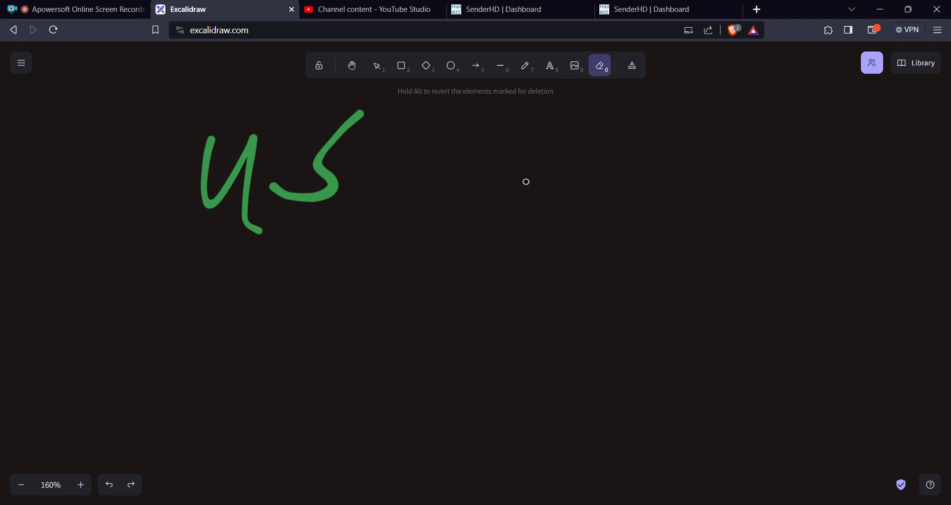
left_click(524, 68)
mouse_move(375, 186)
left_mouse_down()
mouse_move(424, 199)
mouse_move(544, 149)
left_mouse_up()
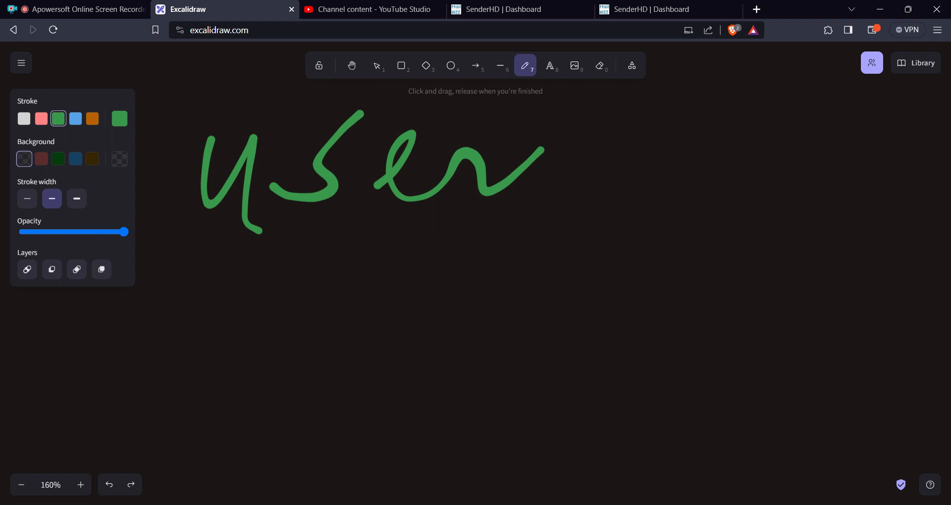
Switch to SenderHD, open the list of users and highlight the listed user's email address.
left_click(510, 11)
mouse_move(15, 149)
mouse_move(14, 130)
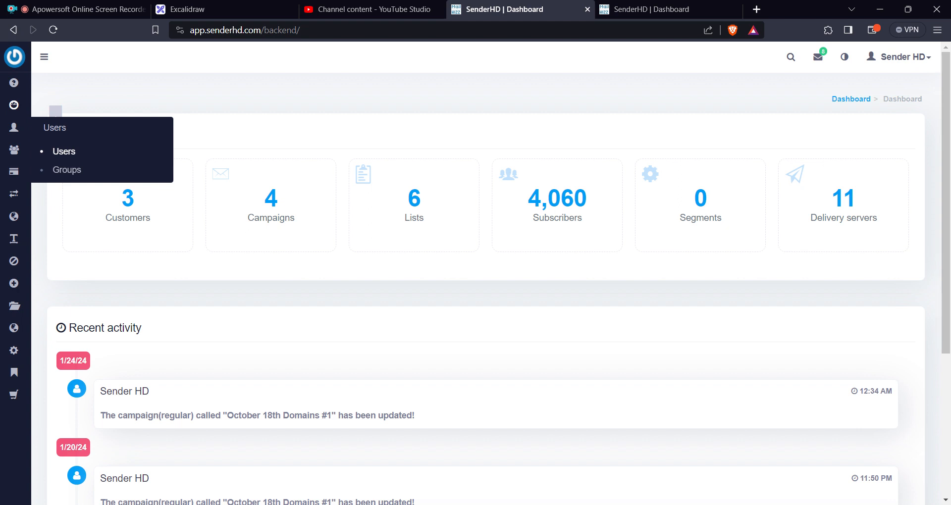
left_click(70, 153)
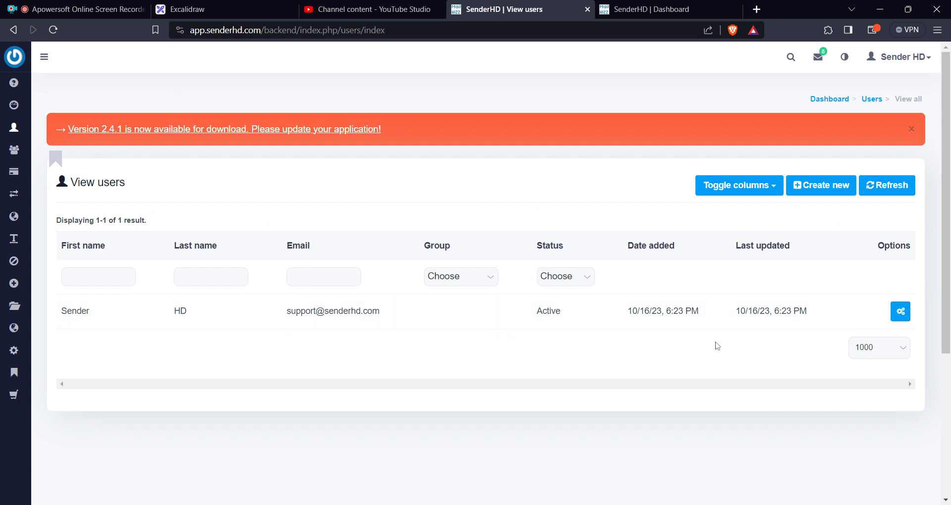
double_click(343, 311)
left_click(342, 311)
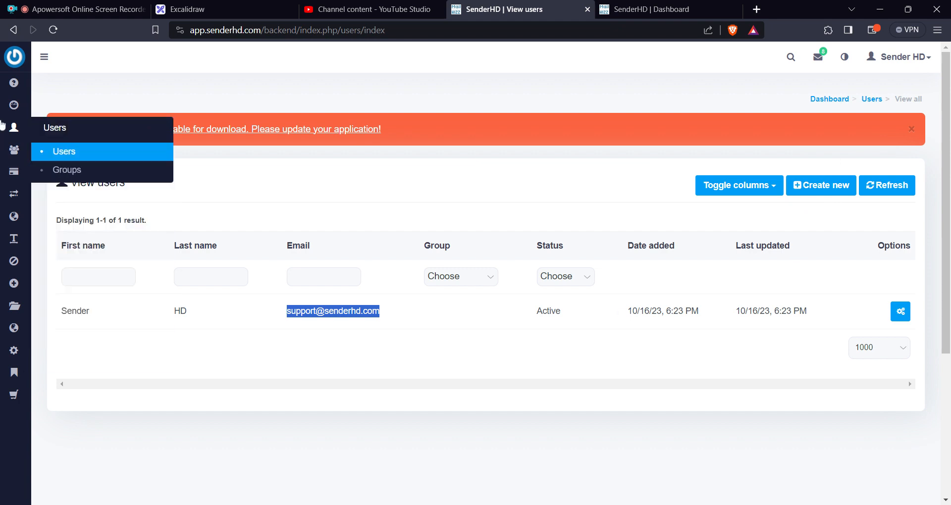
Open a new user group form from the user groups list and examine its access permissions through the customer-related sections.
left_click(67, 170)
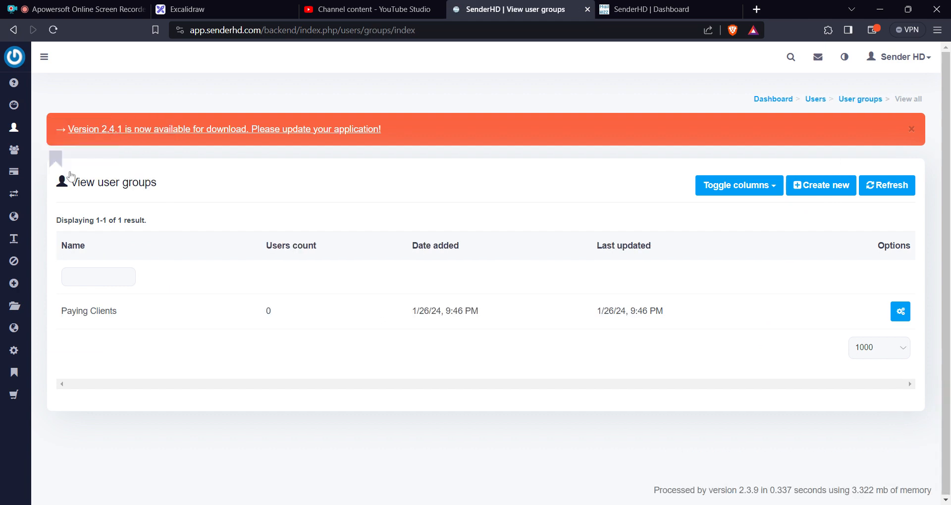
left_click(818, 198)
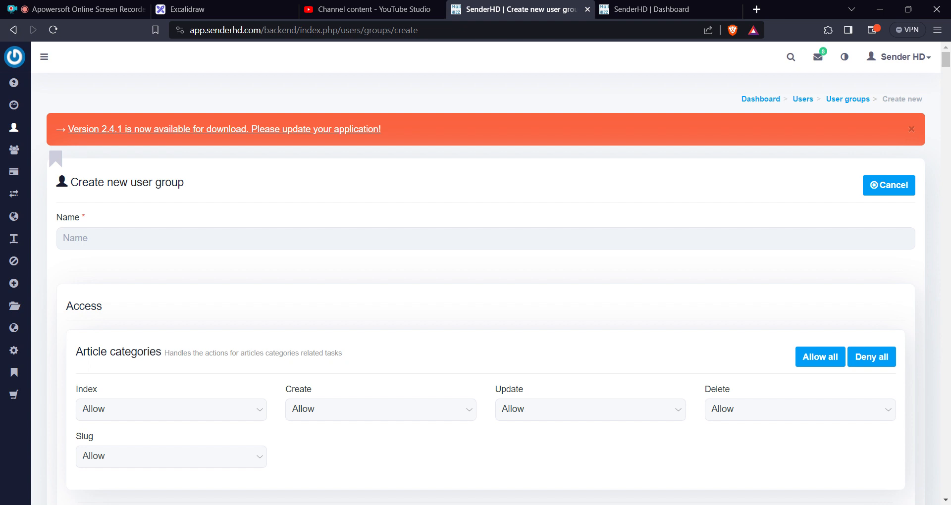
scroll(604, 203, "down", 3)
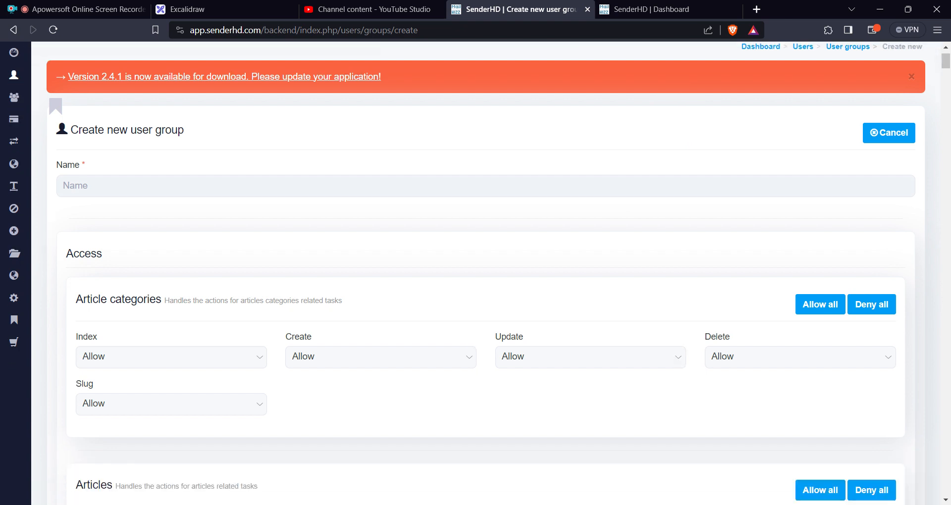
scroll(604, 204, "down", 3)
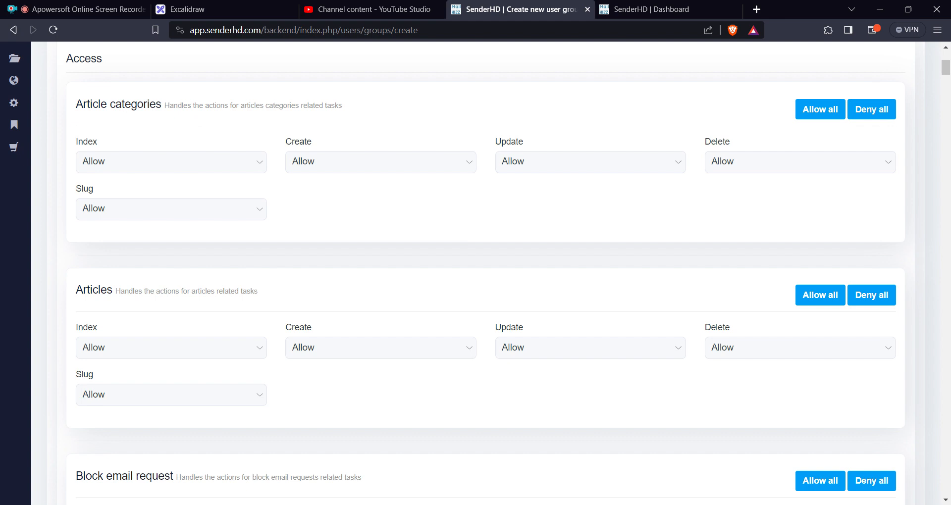
scroll(580, 241, "down", 7)
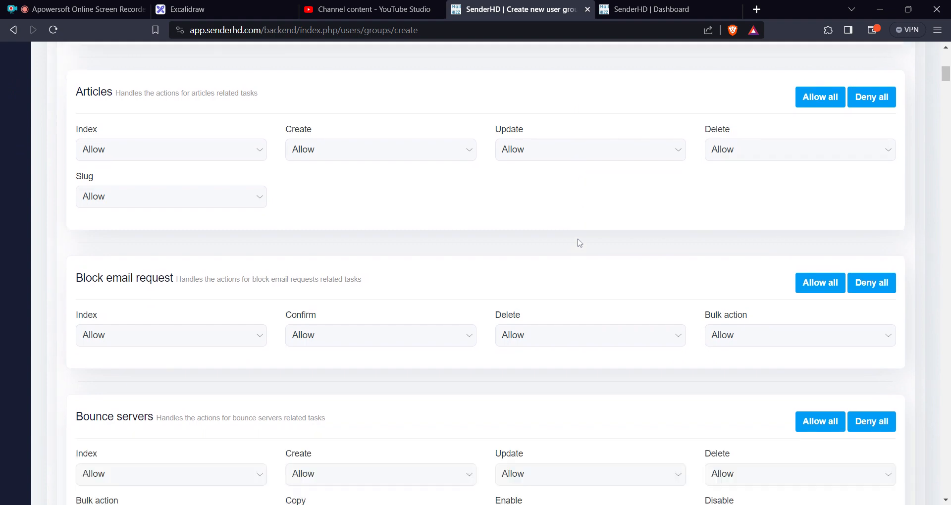
scroll(580, 243, "down", 5)
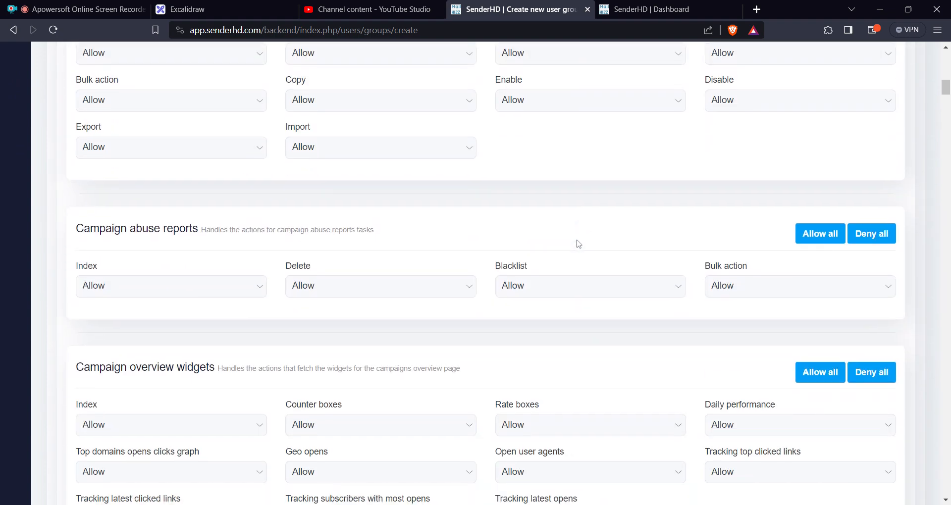
scroll(579, 243, "down", 4)
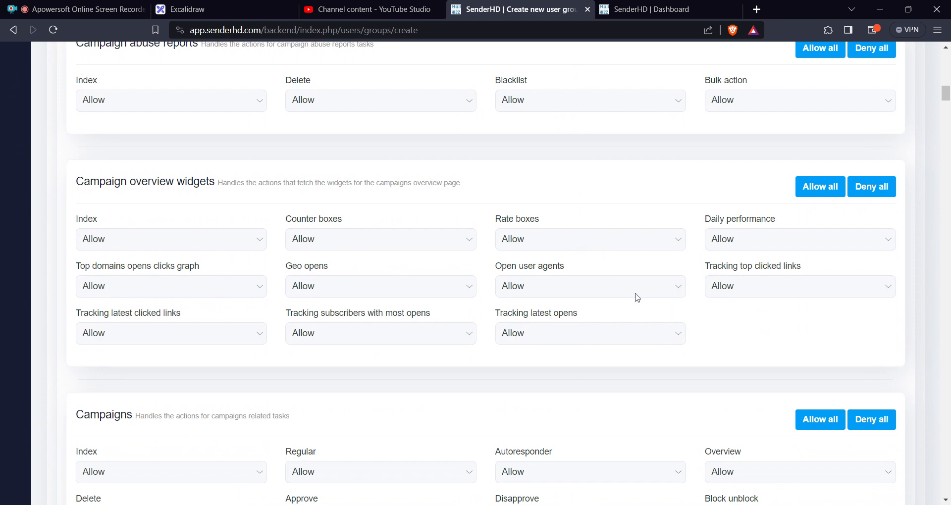
mouse_move(639, 237)
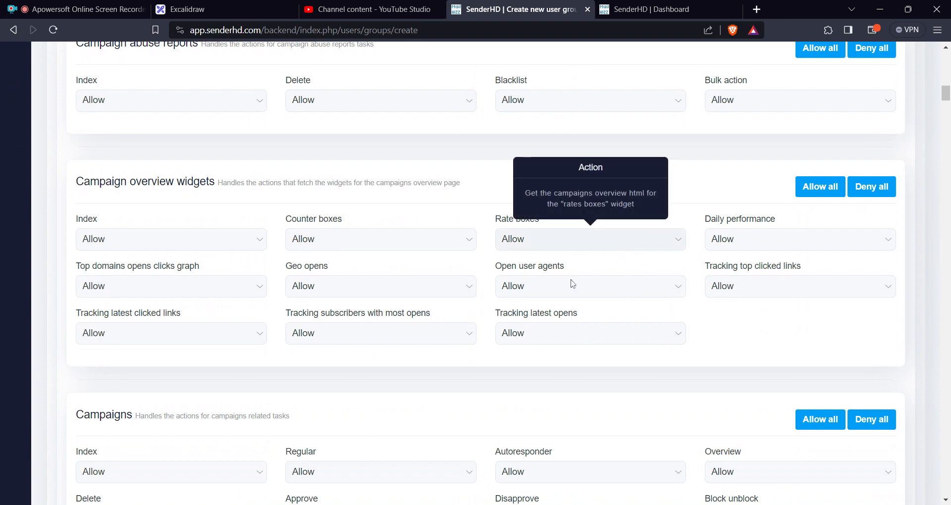
scroll(545, 287, "down", 6)
scroll(419, 283, "down", 15)
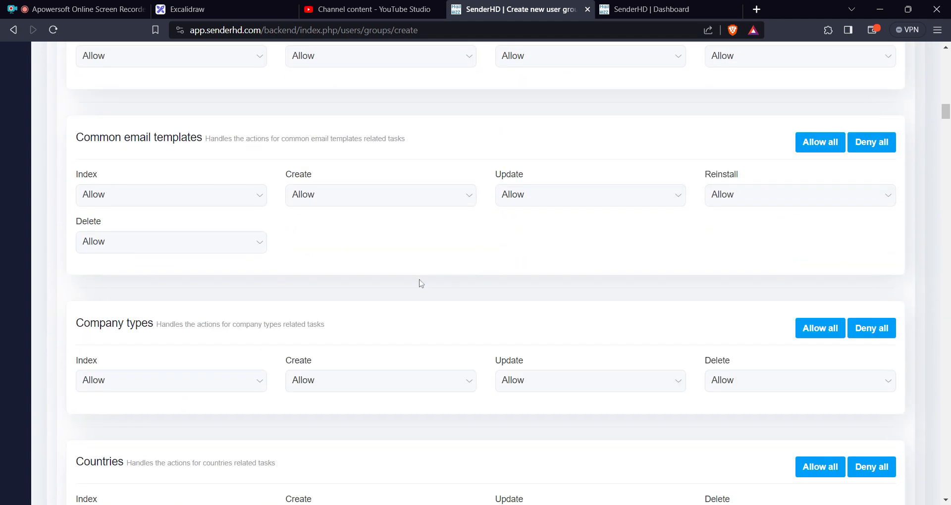
scroll(429, 275, "down", 4)
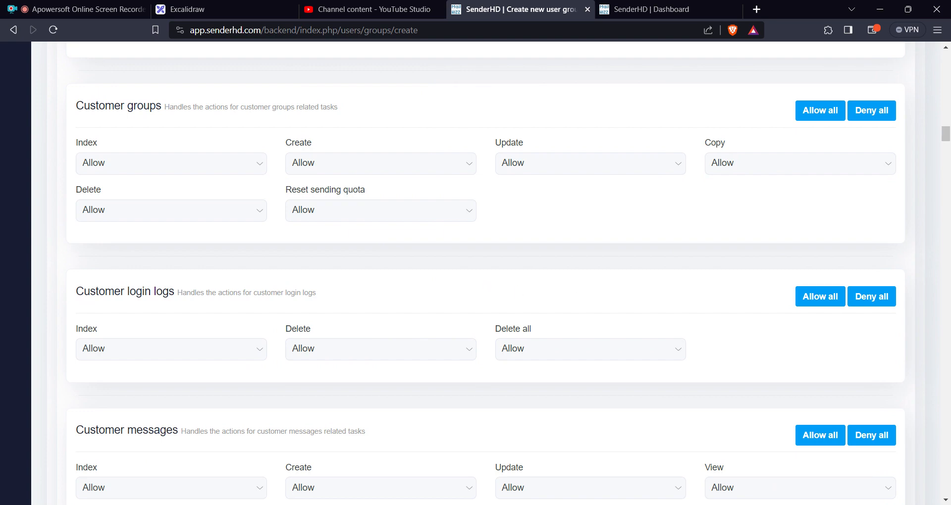
left_click_drag(946, 133, 946, 57)
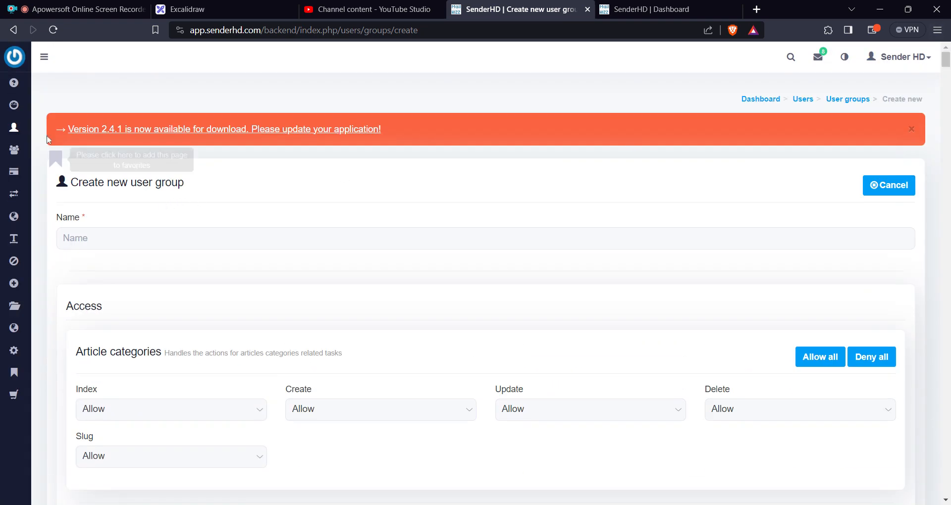
Return to the user groups list and open the form for a new user group again.
mouse_move(13, 129)
left_click(75, 171)
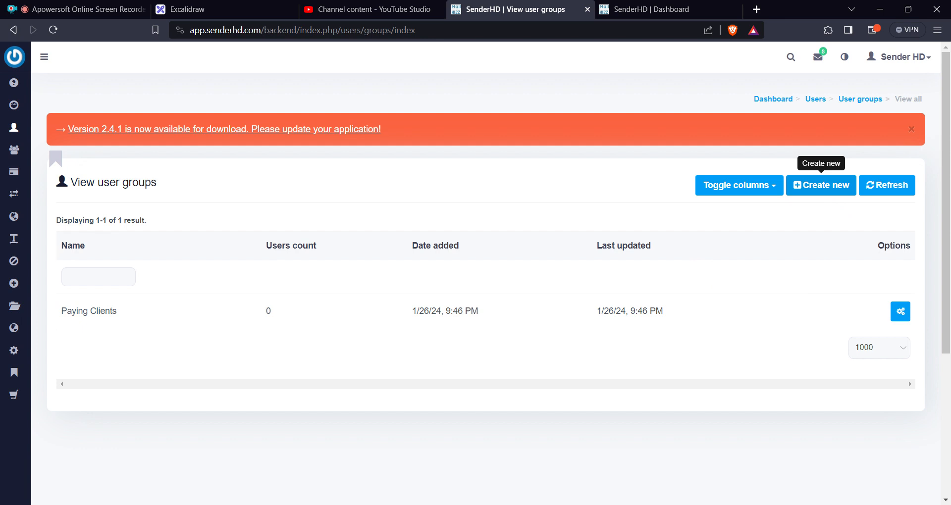
left_click(823, 186)
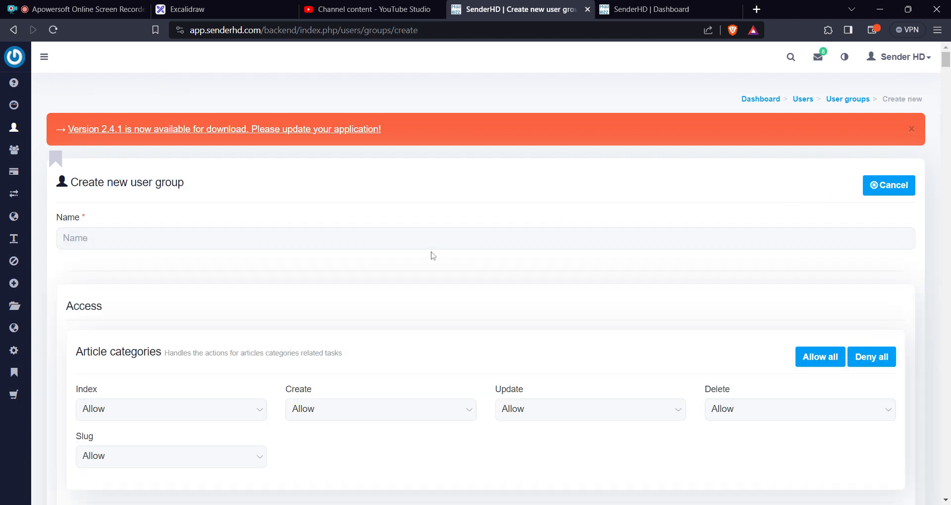
Examine the new group's access permissions for articles, block email requests, bounce servers, campaign abuse reports and campaign overview widgets.
scroll(425, 254, "down", 4)
scroll(422, 248, "down", 2)
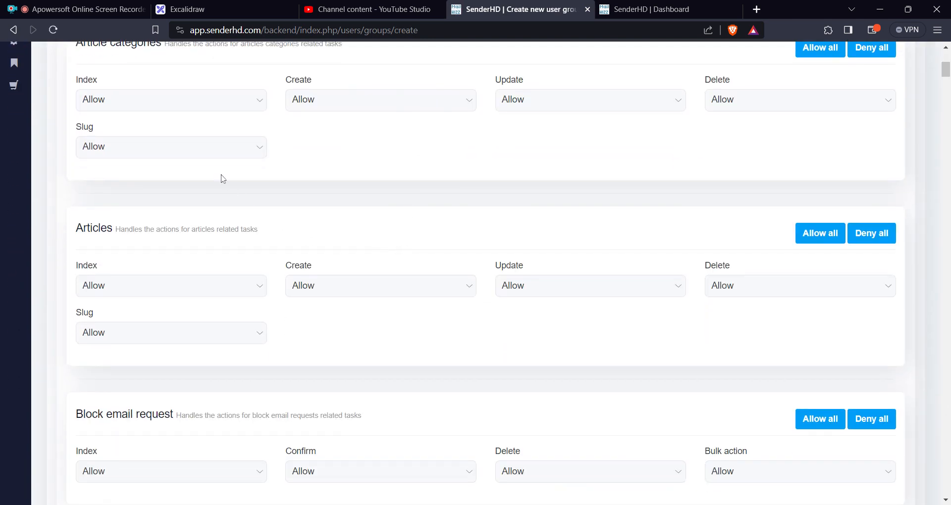
scroll(168, 199, "up", 2)
scroll(170, 199, "down", 8)
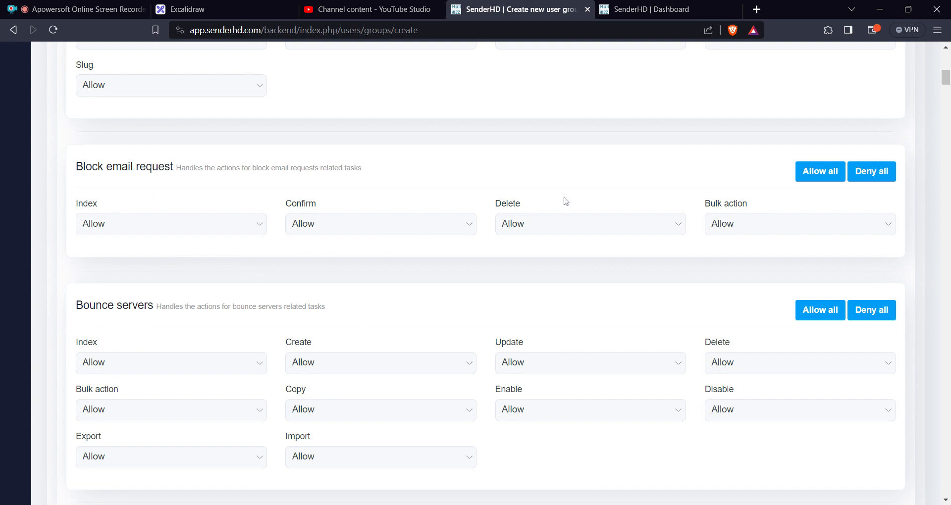
scroll(198, 207, "down", 1)
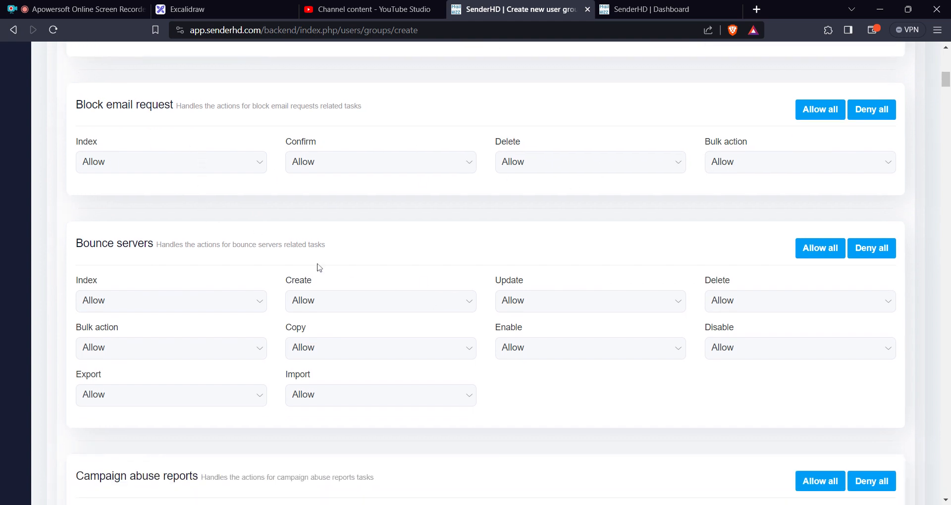
scroll(298, 271, "down", 2)
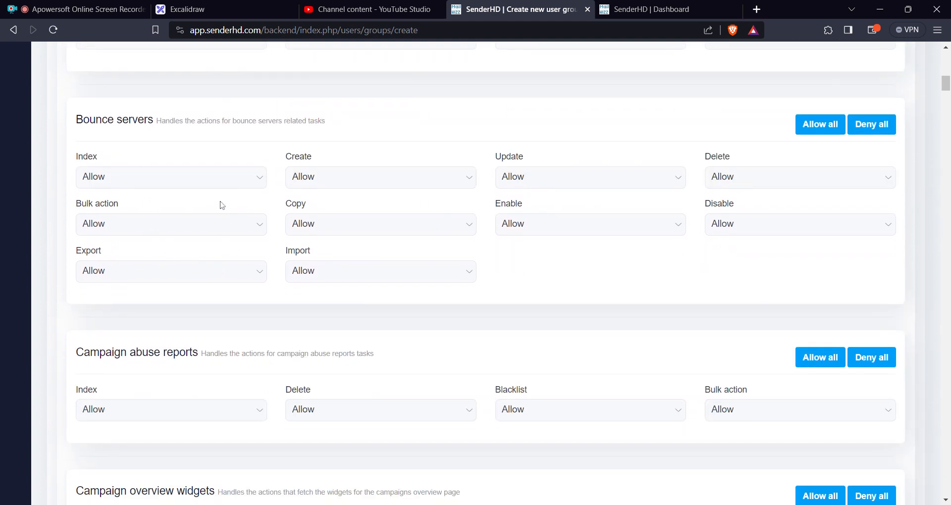
scroll(517, 303, "down", 4)
scroll(329, 249, "up", 1)
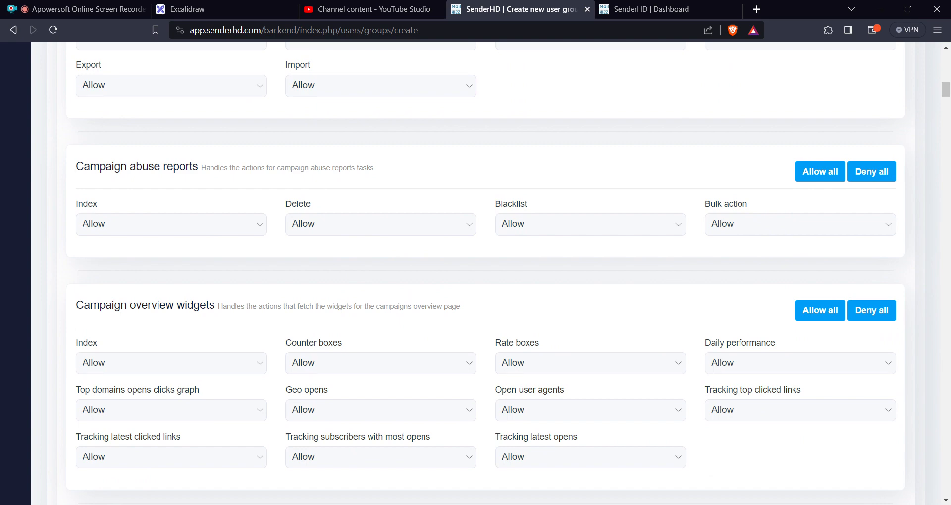
scroll(393, 291, "down", 3)
scroll(394, 290, "up", 6)
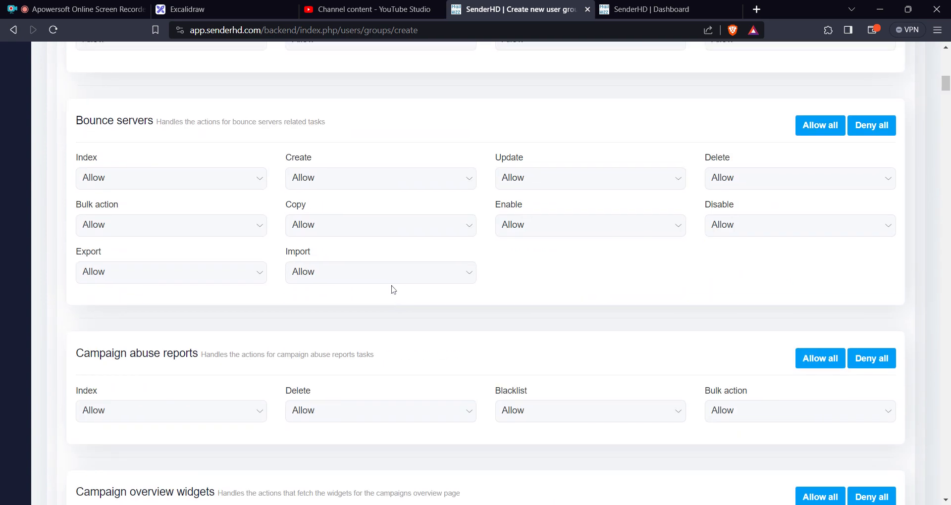
scroll(392, 290, "up", 10)
Open the list of customers from the Customers section.
mouse_move(23, 123)
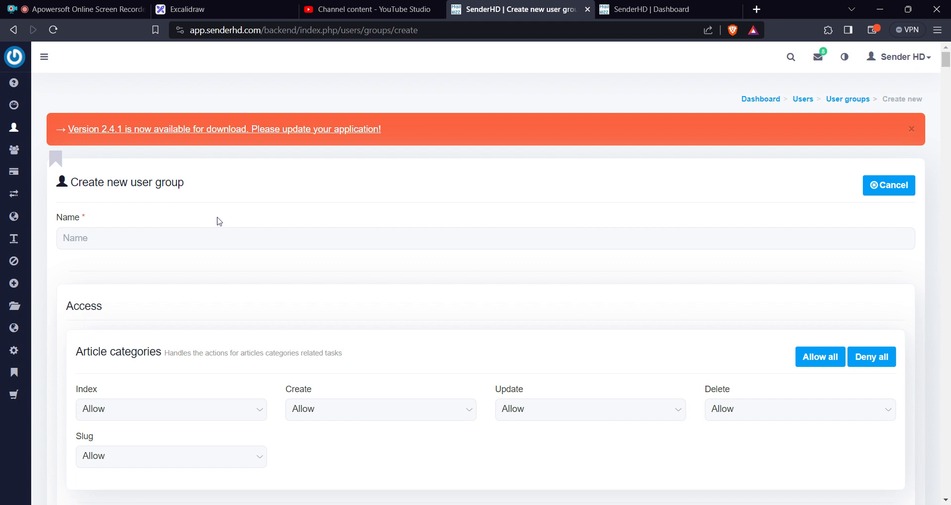
mouse_move(17, 169)
mouse_move(15, 151)
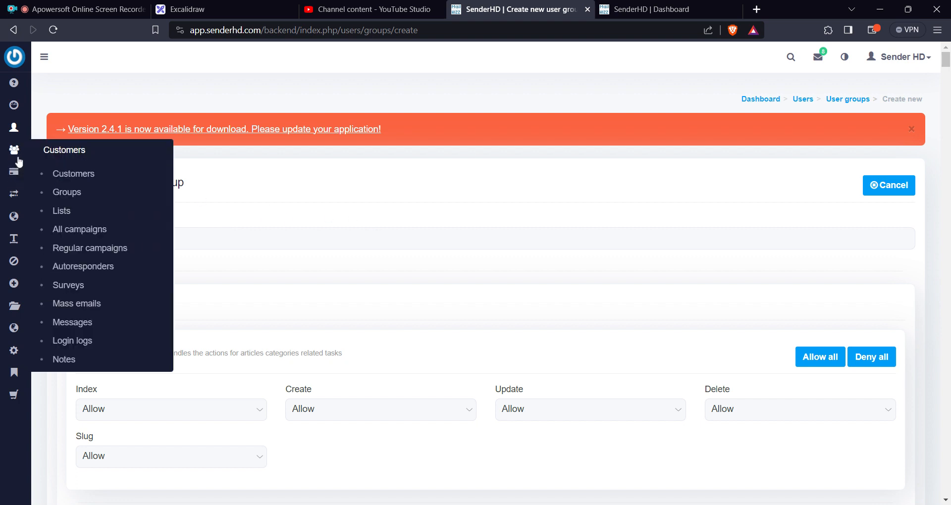
left_click(89, 179)
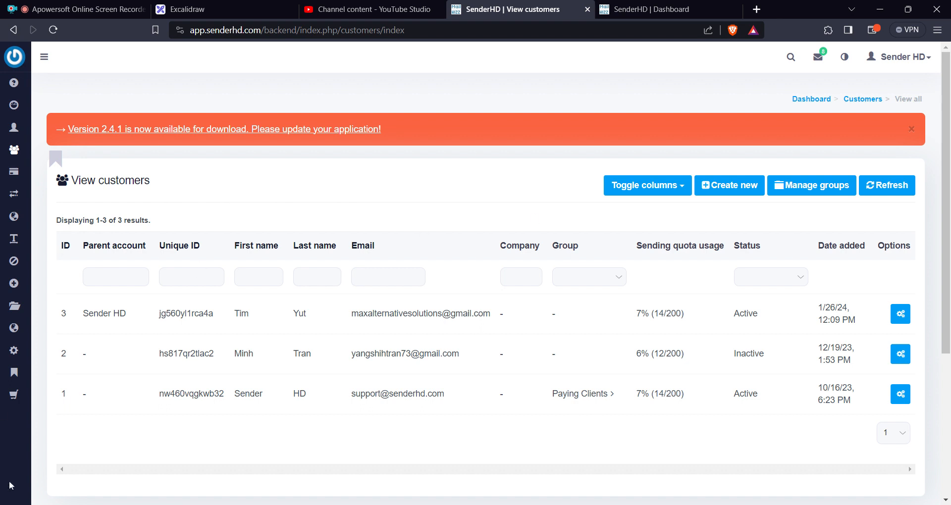
mouse_move(14, 374)
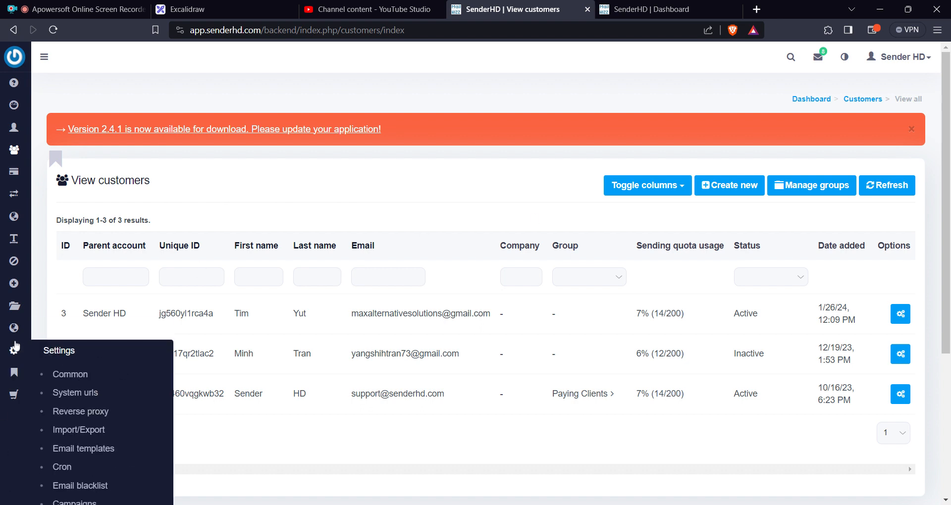
mouse_move(13, 148)
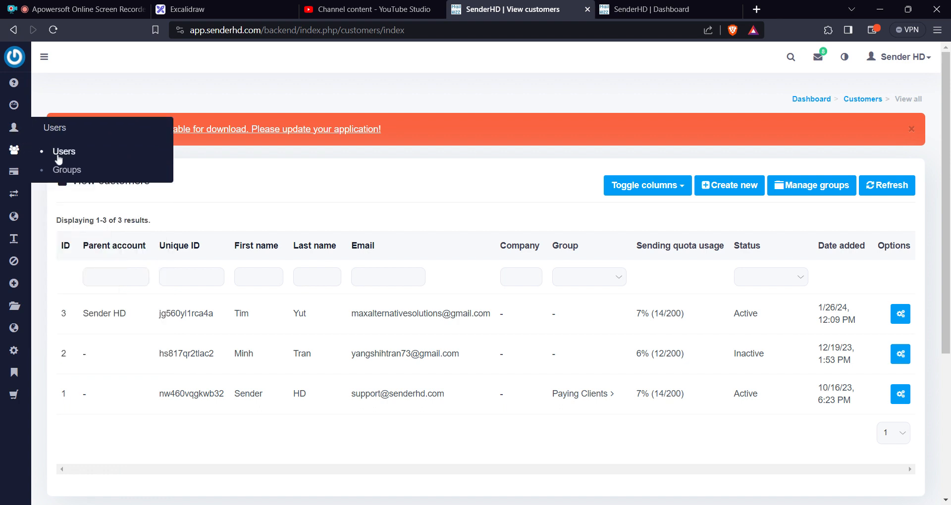
Open the customer settings and examine the common and servers sections.
mouse_move(15, 358)
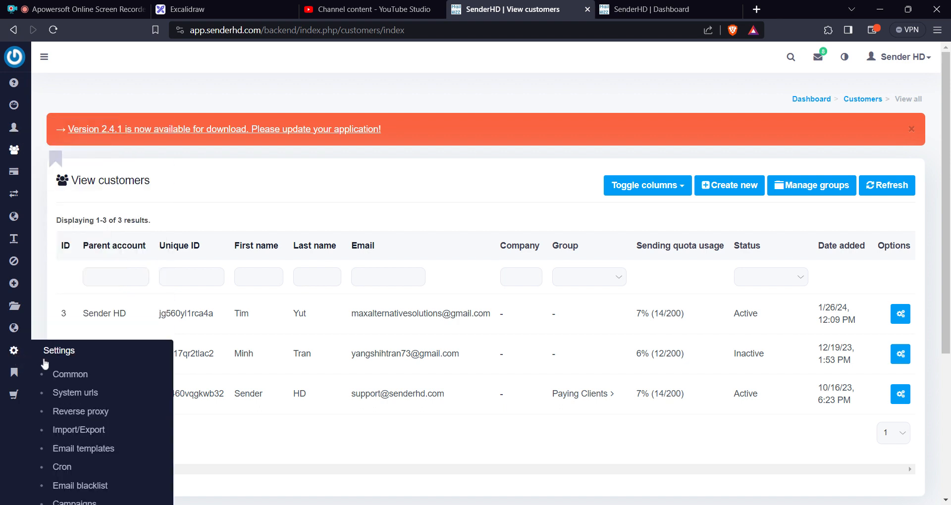
scroll(16, 356, "down", 2)
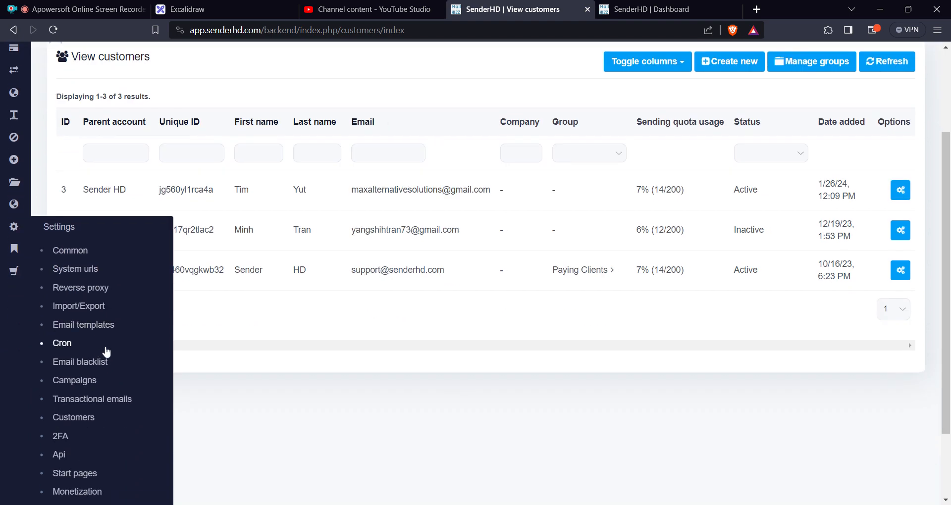
left_click(85, 425)
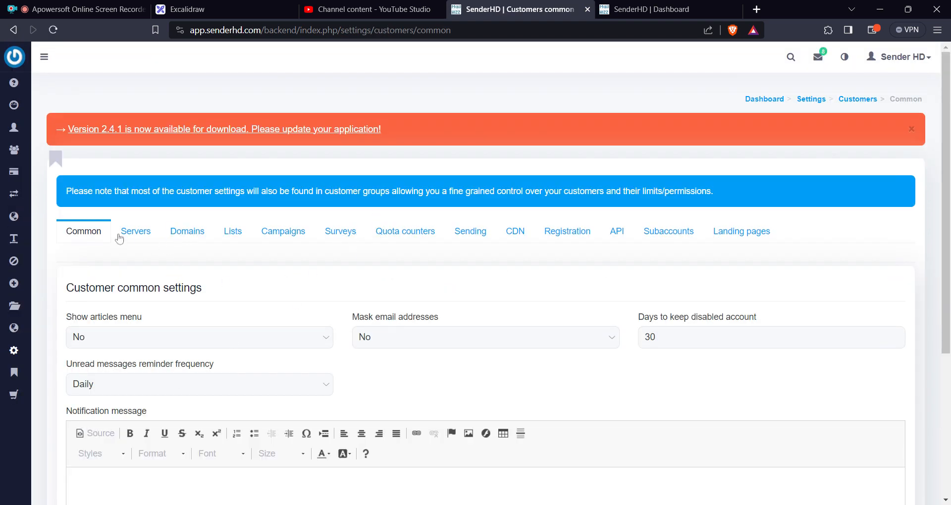
left_click(142, 236)
left_click(97, 237)
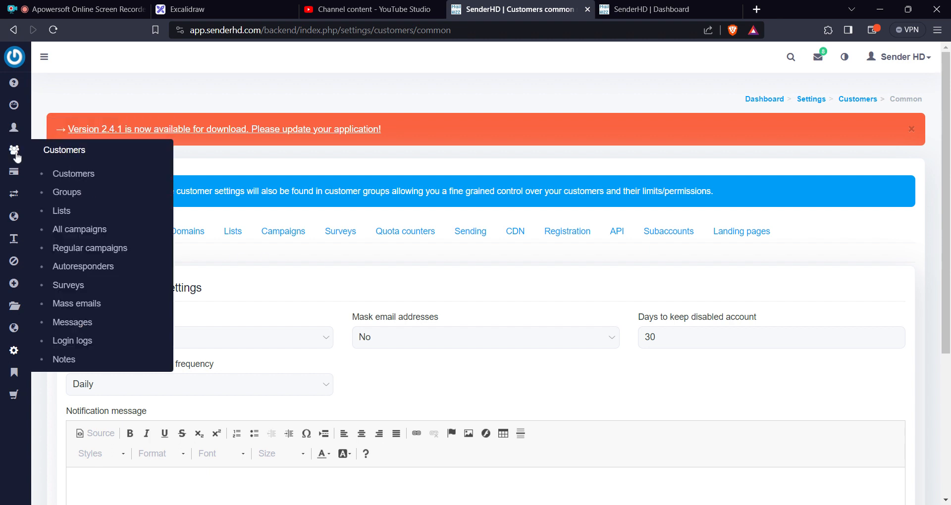
Open the form for a new customer, go through its name, email and password fields, and set the group to Paying Clients.
left_click(87, 181)
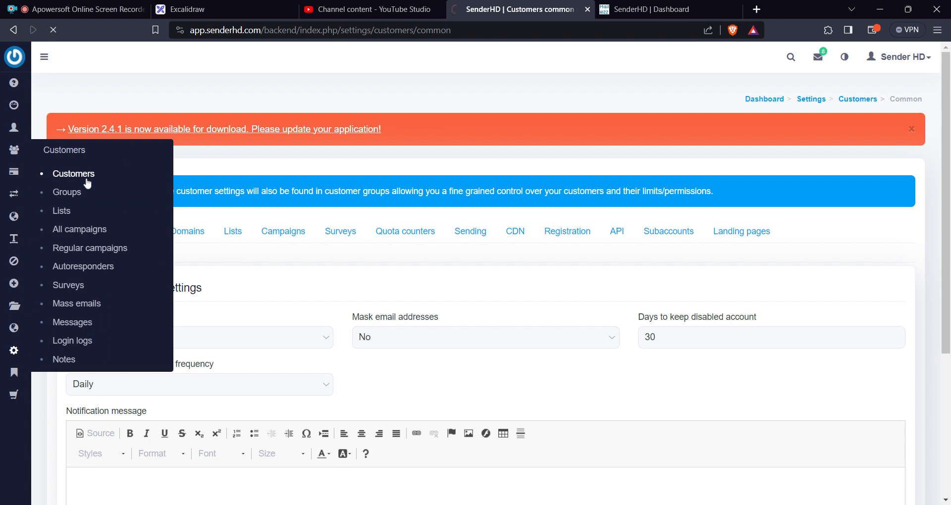
left_click(748, 192)
scroll(707, 188, "down", 3)
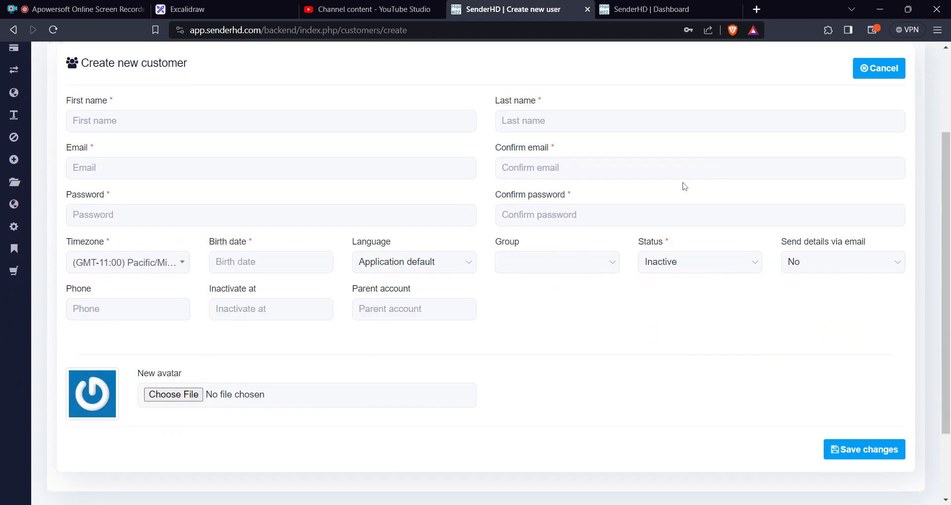
left_click(162, 123)
left_click(218, 170)
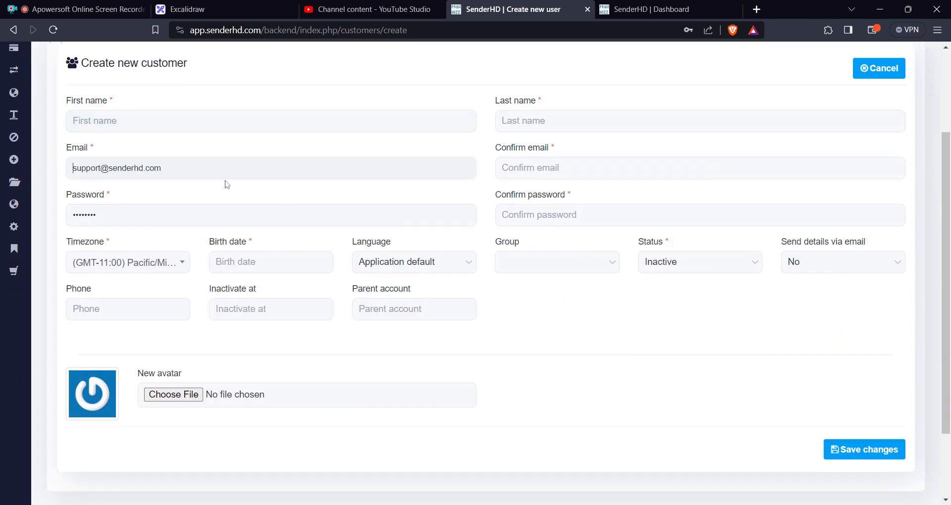
left_click(226, 217)
left_click(542, 123)
left_click(542, 170)
left_click(578, 365)
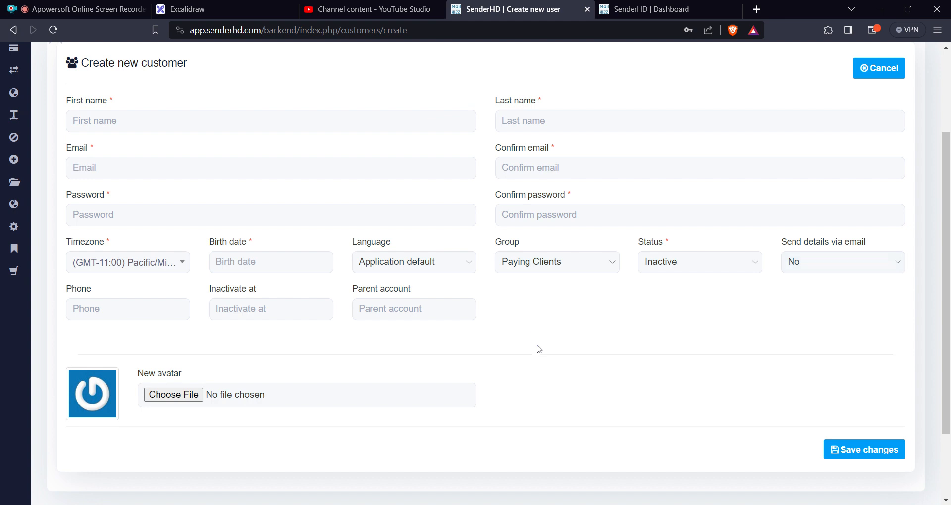
scroll(475, 309, "up", 3)
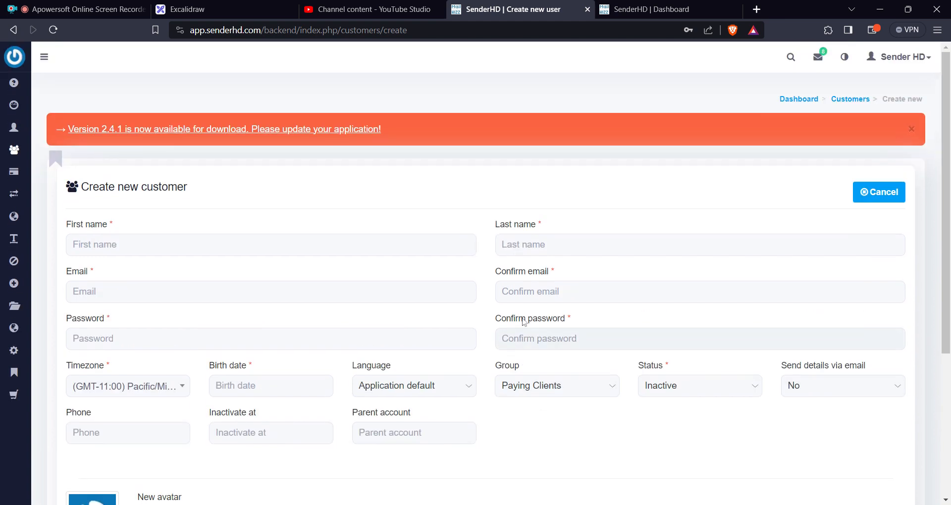
mouse_move(14, 218)
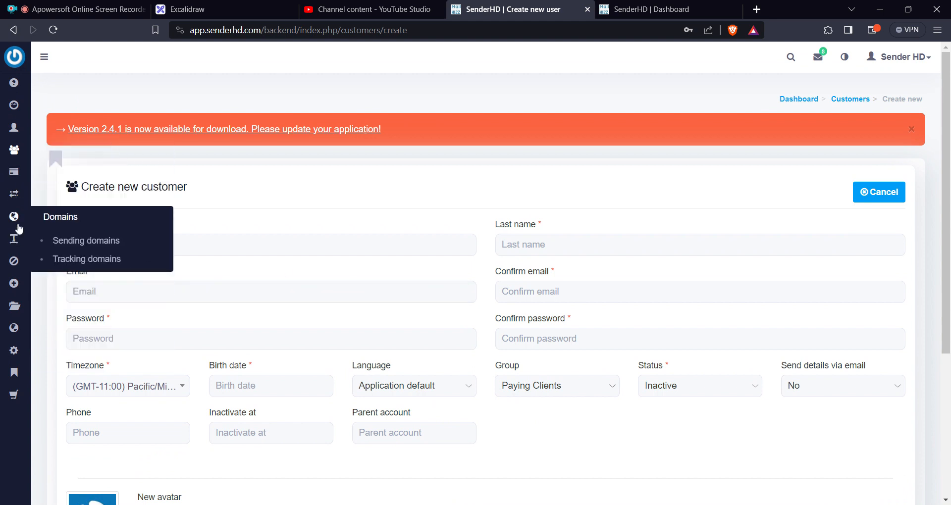
scroll(142, 276, "down", 1)
mouse_move(20, 301)
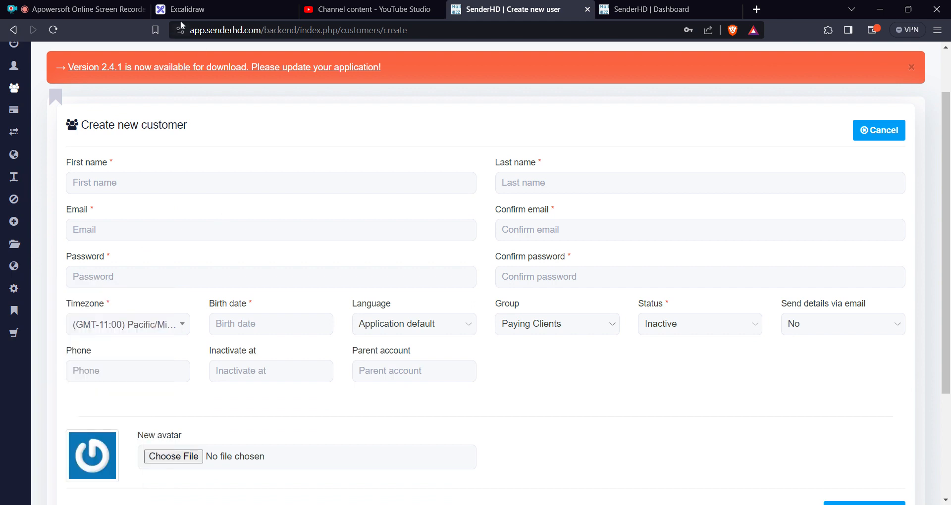
Switch to Excalidraw, draw a short connector line below the word User and handwrite "Groups" under it in green.
left_click(188, 9)
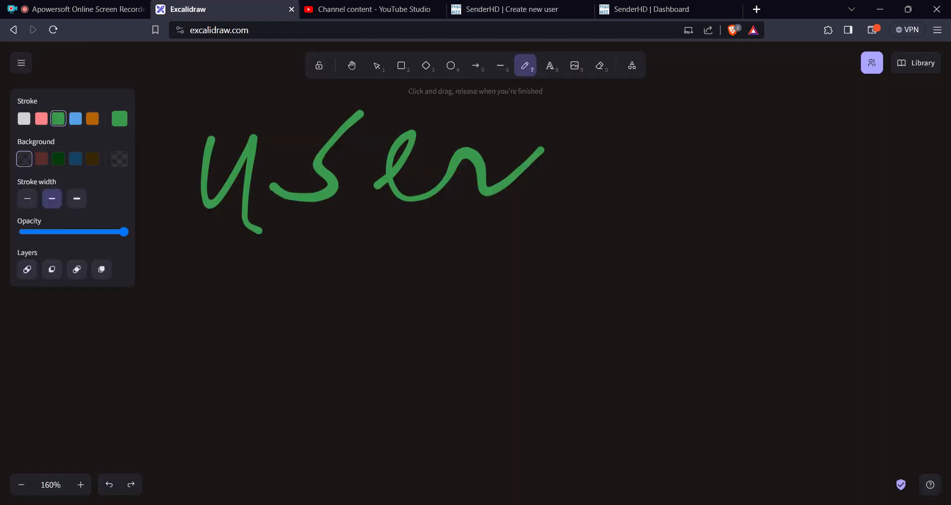
left_click_drag(361, 206, 347, 267)
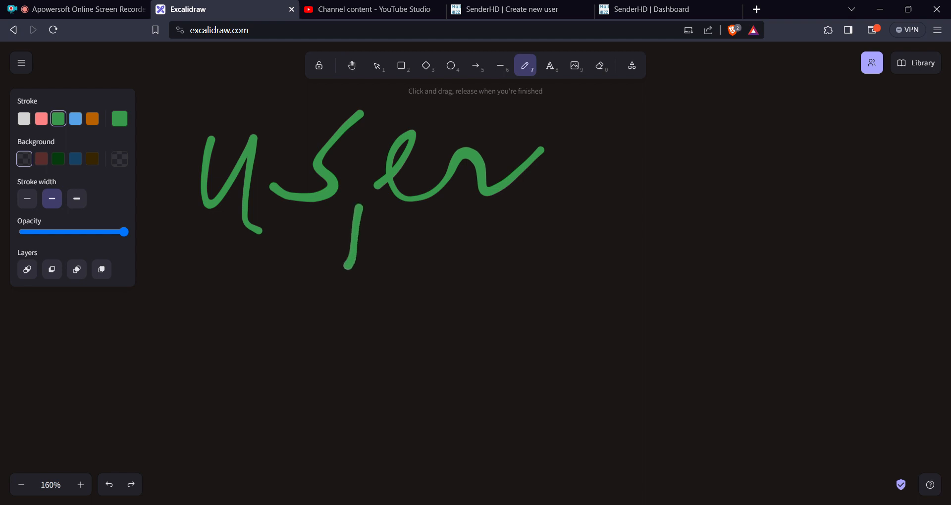
mouse_move(243, 271)
left_mouse_down()
mouse_move(191, 310)
mouse_move(218, 331)
left_mouse_up()
left_click_drag(257, 279, 257, 294)
left_click_drag(308, 282, 277, 328)
left_click_drag(333, 296, 377, 319)
left_click_drag(406, 279, 391, 339)
left_click_drag(407, 278, 402, 321)
mouse_move(458, 293)
left_mouse_down()
mouse_move(471, 310)
mouse_move(449, 317)
left_mouse_up()
Draw a short connector line below the word Groups and handwrite "Customers" under it.
left_click_drag(342, 348, 337, 366)
mouse_move(216, 366)
left_mouse_down()
mouse_move(192, 416)
mouse_move(241, 428)
left_mouse_up()
left_click_drag(283, 379, 260, 443)
left_click_drag(327, 381, 318, 427)
mouse_move(299, 411)
left_mouse_down()
mouse_move(343, 395)
mouse_move(419, 417)
left_mouse_up()
mouse_move(426, 390)
left_mouse_down()
mouse_move(445, 407)
mouse_move(593, 375)
mouse_move(549, 430)
mouse_move(402, 405)
left_mouse_up()
left_click_drag(258, 391, 250, 413)
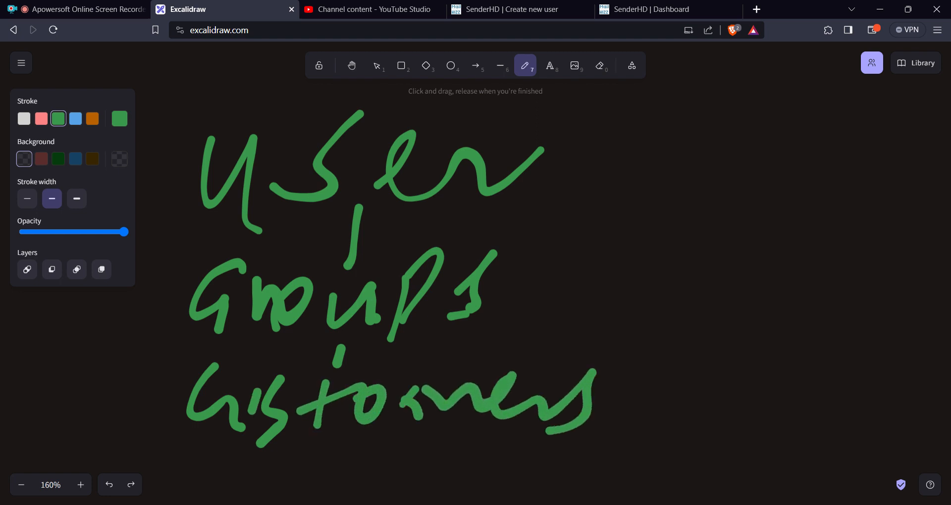
Draw an arrow pointing right from the word Customers and handwrite "Subac" at its end.
mouse_move(614, 402)
left_mouse_down()
mouse_move(683, 394)
mouse_move(659, 418)
left_mouse_up()
mouse_move(756, 342)
left_mouse_down()
mouse_move(737, 415)
mouse_move(701, 420)
left_mouse_up()
mouse_move(759, 382)
left_mouse_down()
mouse_move(763, 400)
mouse_move(818, 382)
left_mouse_up()
mouse_move(826, 333)
left_mouse_down()
mouse_move(835, 384)
mouse_move(881, 403)
left_mouse_up()
mouse_move(913, 367)
left_mouse_down()
mouse_move(910, 400)
mouse_move(891, 377)
mouse_move(889, 406)
left_mouse_up()
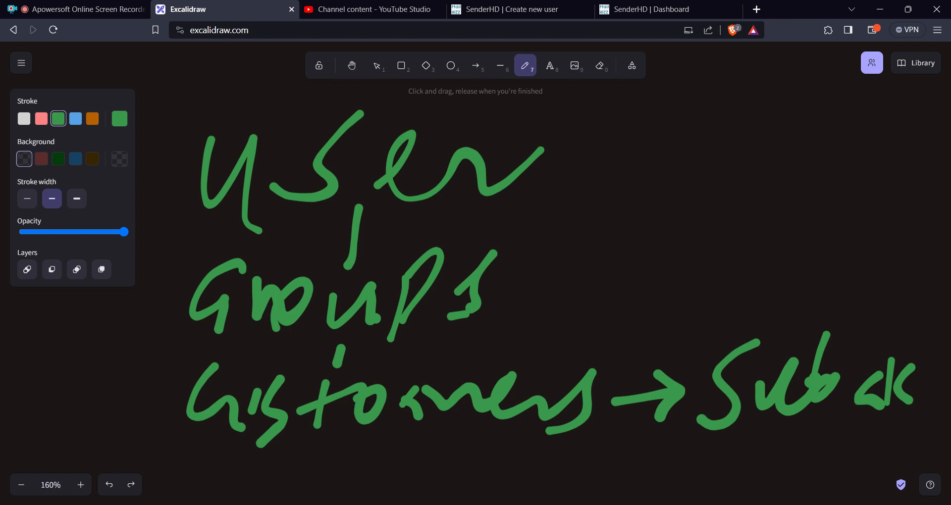
Switch back to the SenderHD backend and examine the Subaccounts section of the customer settings, including the Enabled option.
left_click(650, 4)
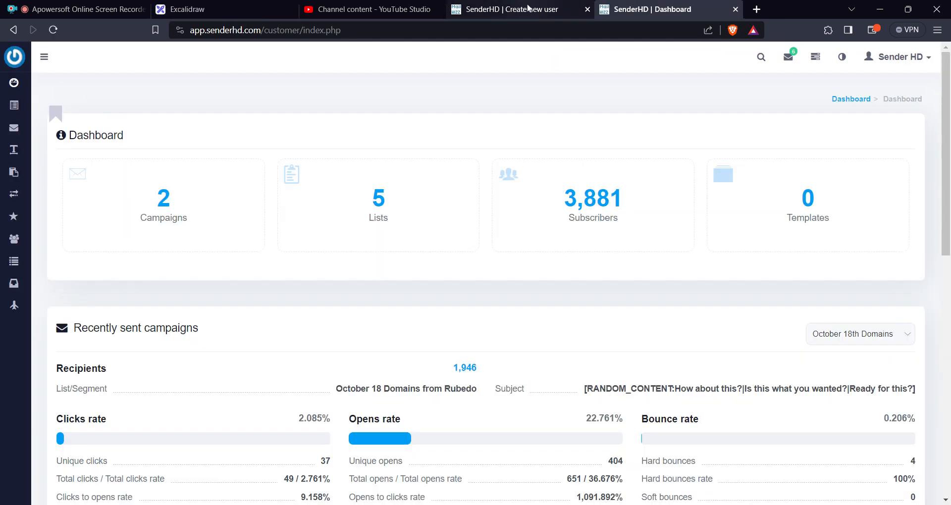
left_click(529, 7)
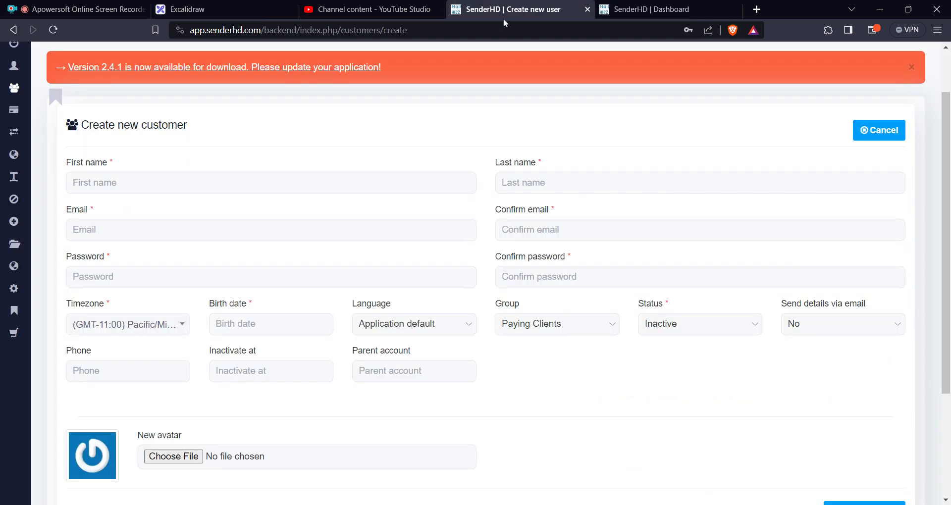
mouse_move(15, 292)
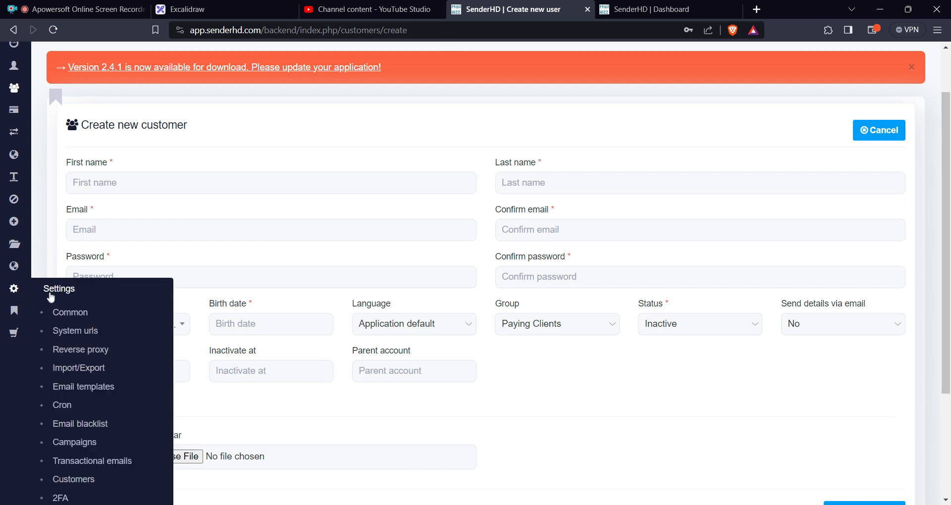
scroll(50, 297, "down", 3)
left_click(75, 362)
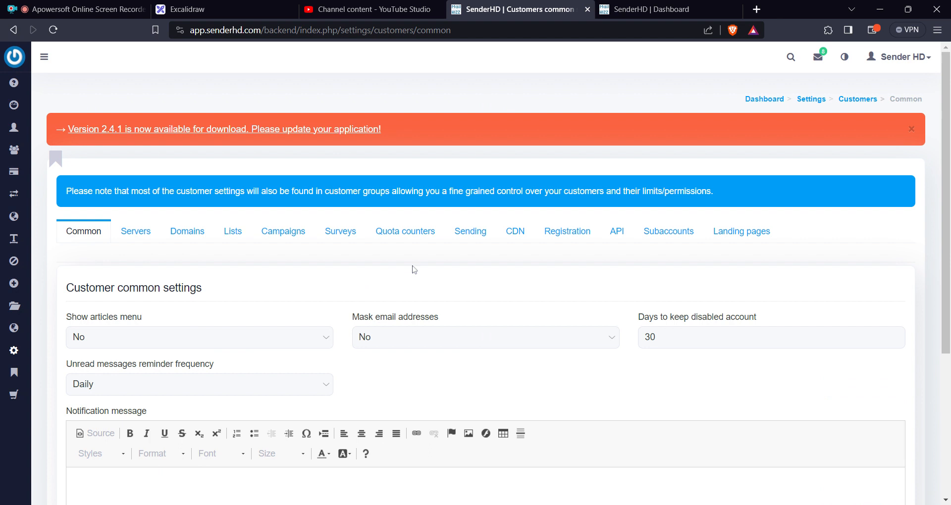
left_click(680, 237)
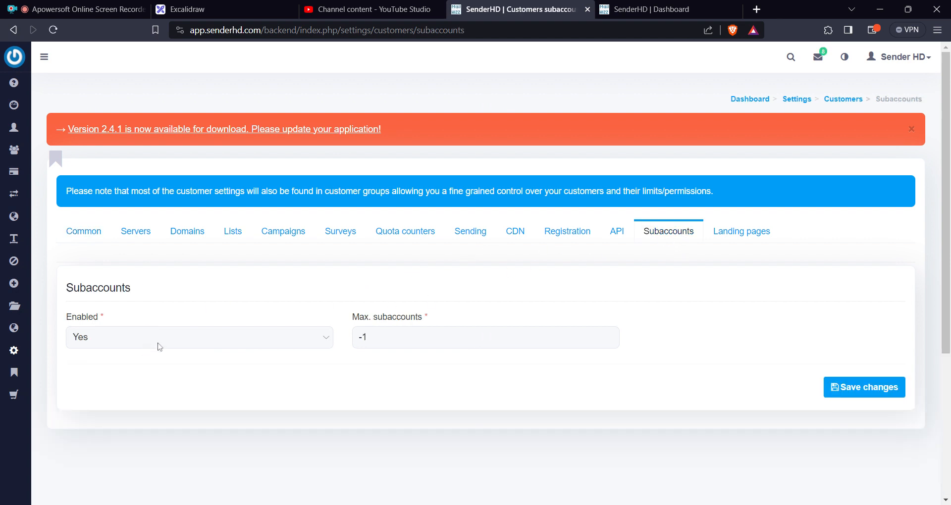
mouse_move(158, 344)
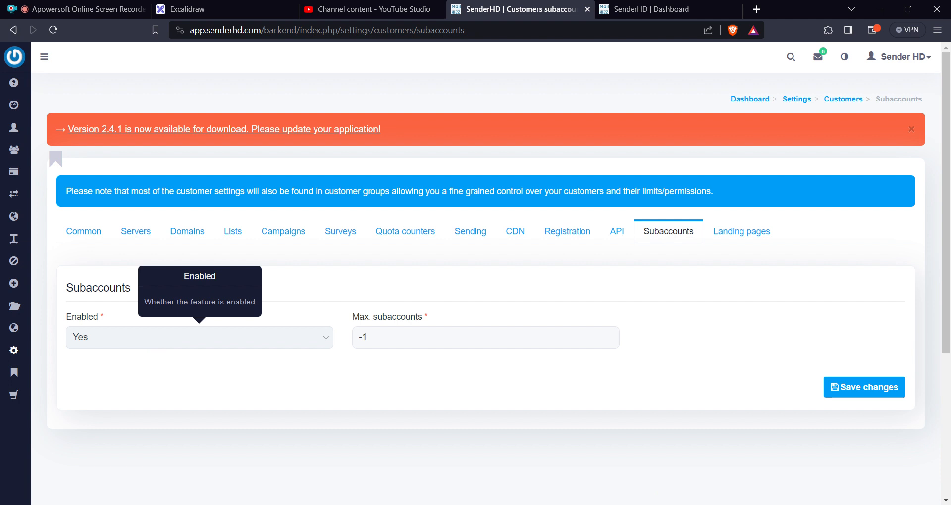
Look at the customer dashboard, return to the backend's customer list and highlight the email of the customer in the Paying Clients group.
mouse_move(4, 243)
left_click(660, 12)
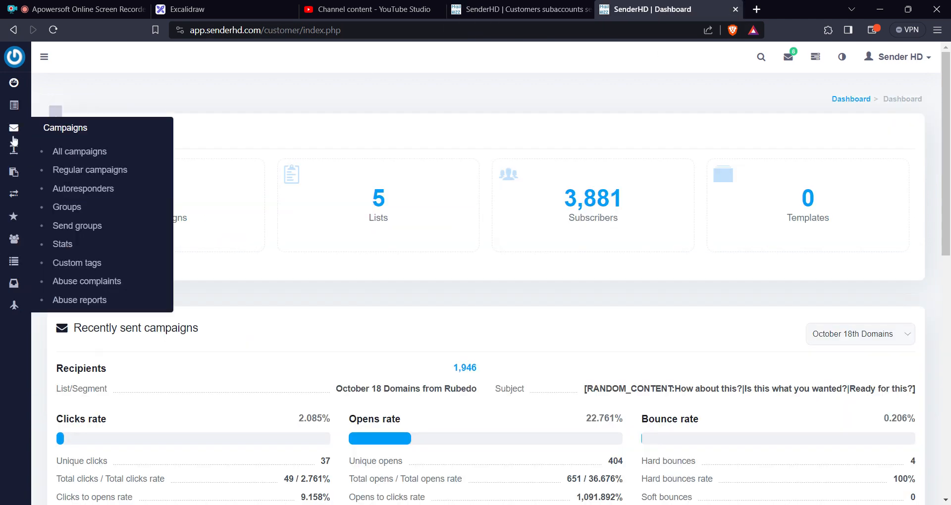
left_click(485, 4)
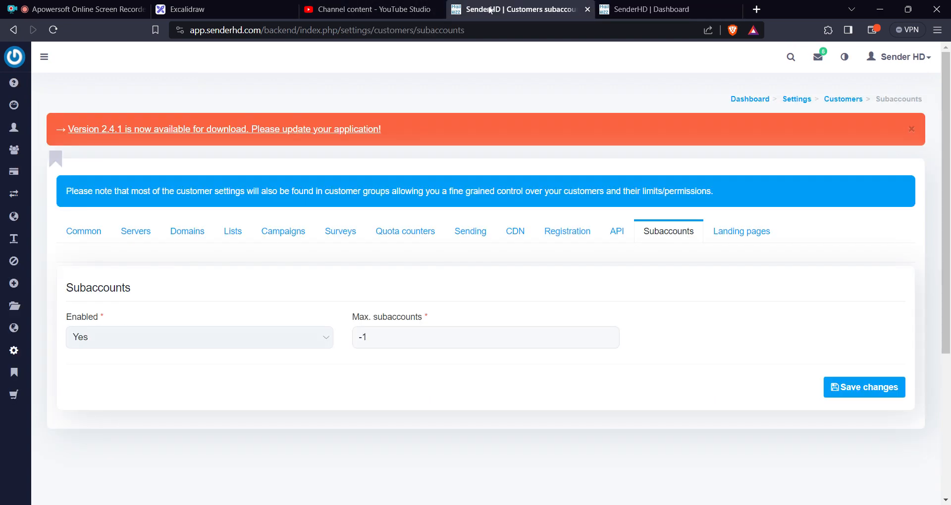
mouse_move(15, 149)
left_click(66, 174)
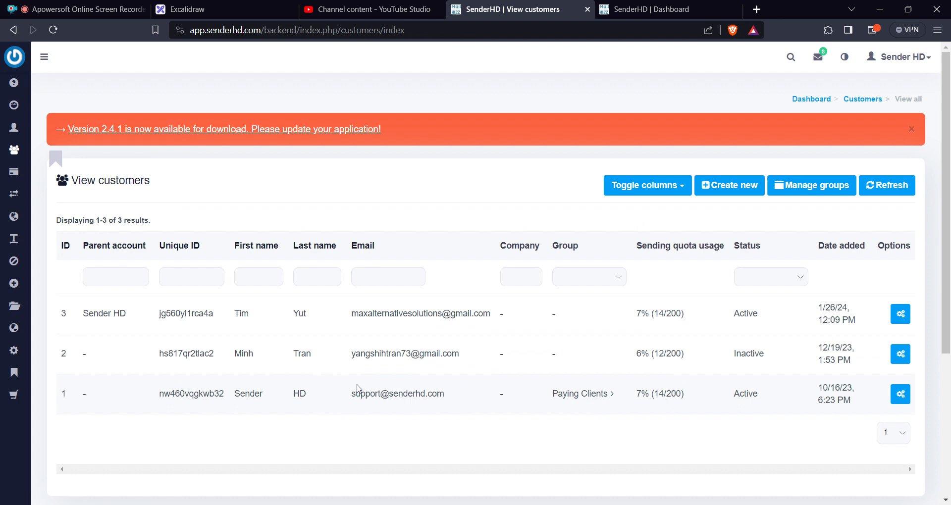
triple_click(398, 396)
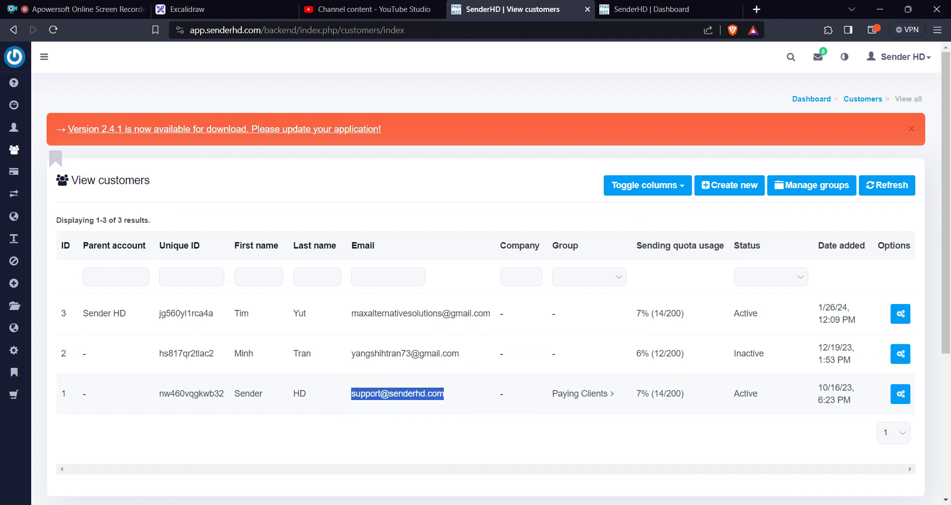
Switch to the customer dashboard page and shorten its web address to app.senderhd.com/.
left_click(654, 9)
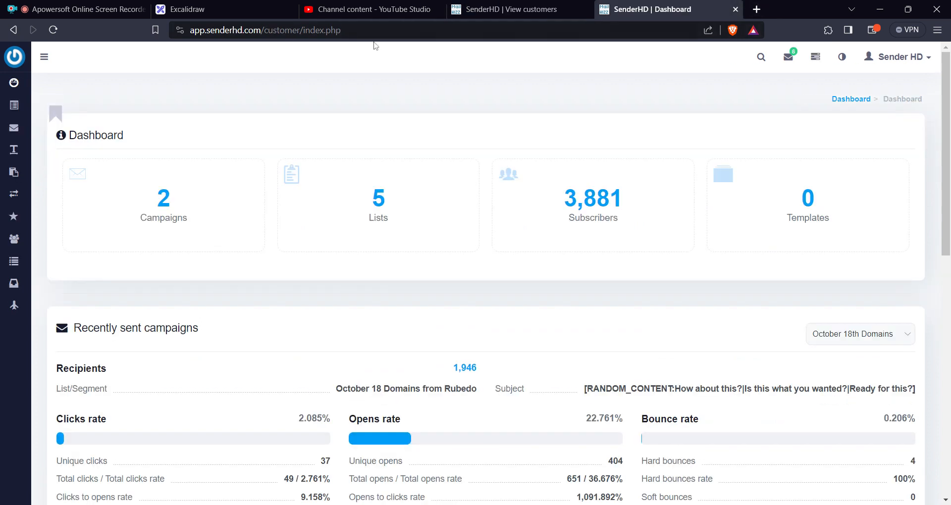
key("ctrl+shift+Left")
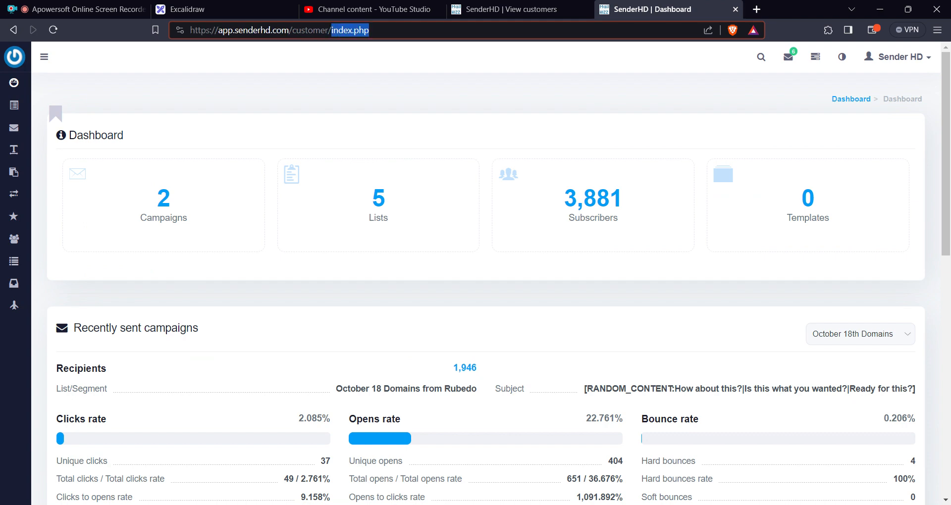
key("BackSpace")
key("BackSpace")
key("BackSpace")
key("BackSpace")
key("BackSpace")
key("BackSpace")
key("BackSpace")
key("BackSpace")
key("BackSpace")
key("BackSpace")
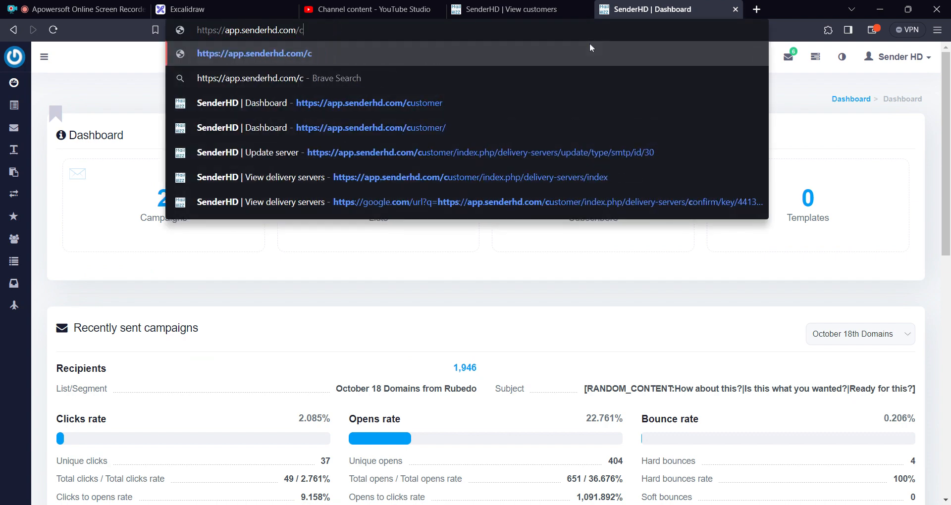
type("cust")
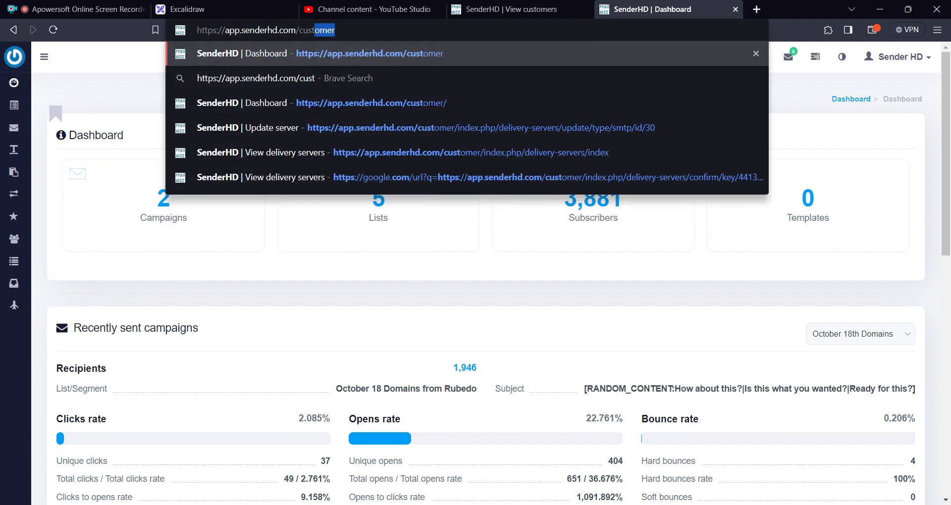
key("BackSpace")
key("BackSpace")
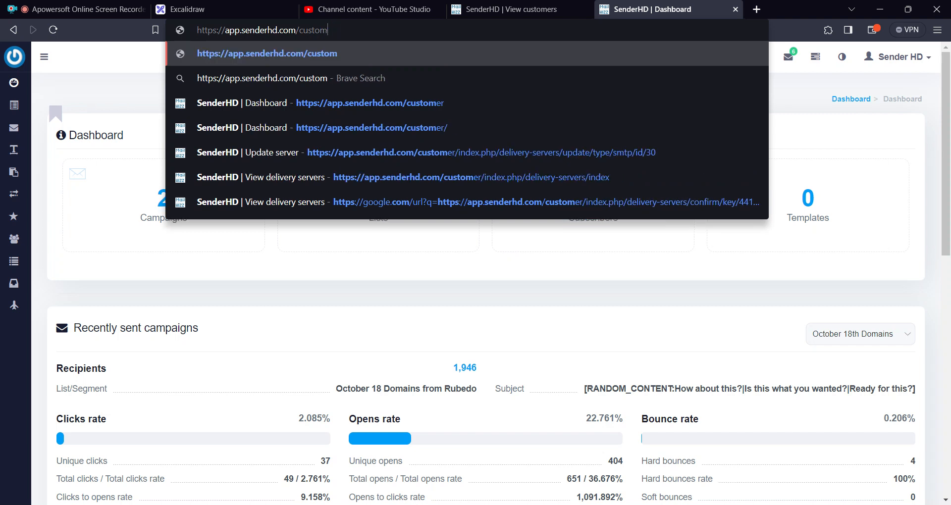
key("BackSpace")
key("BackSpace")
key("BackSpace")
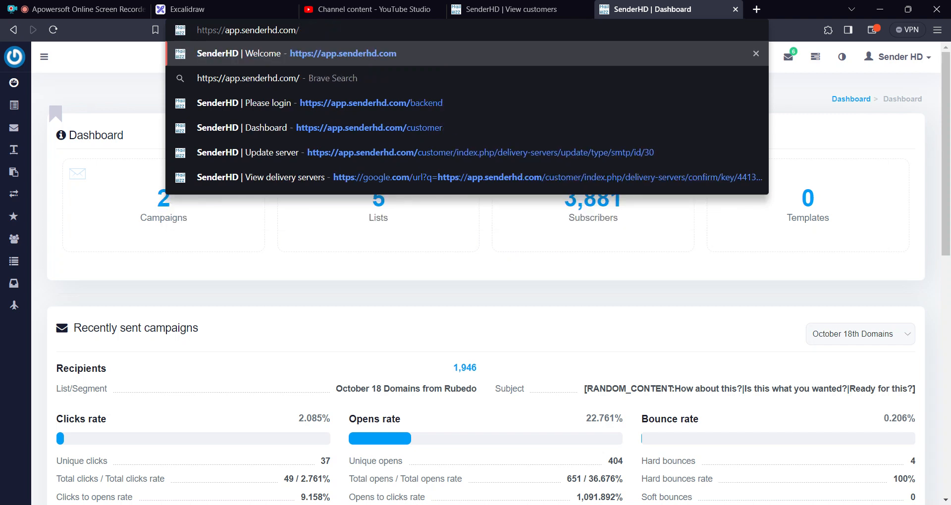
Enter backend as an example address path, replace it with customer and load app.senderhd.com/customer.
type("backend")
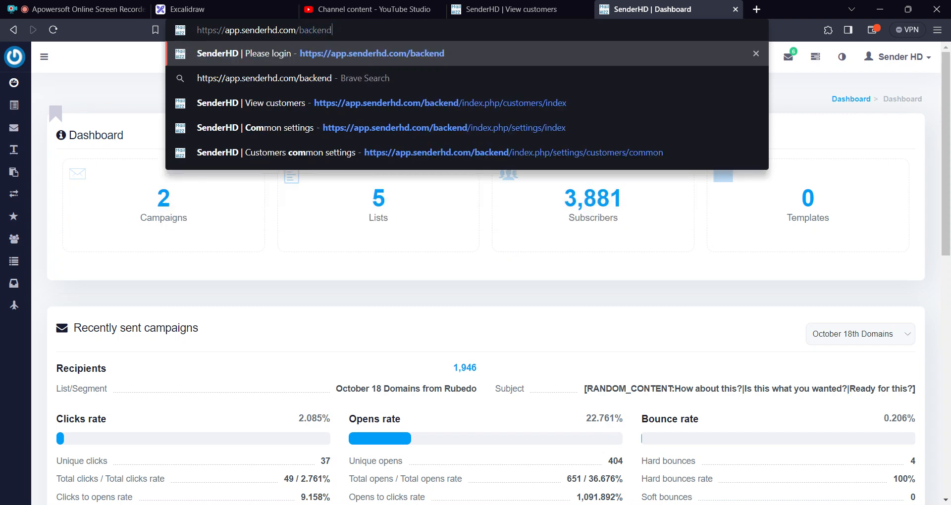
key("BackSpace")
key("BackSpace")
key("BackSpace")
key("BackSpace")
key("BackSpace")
key("BackSpace")
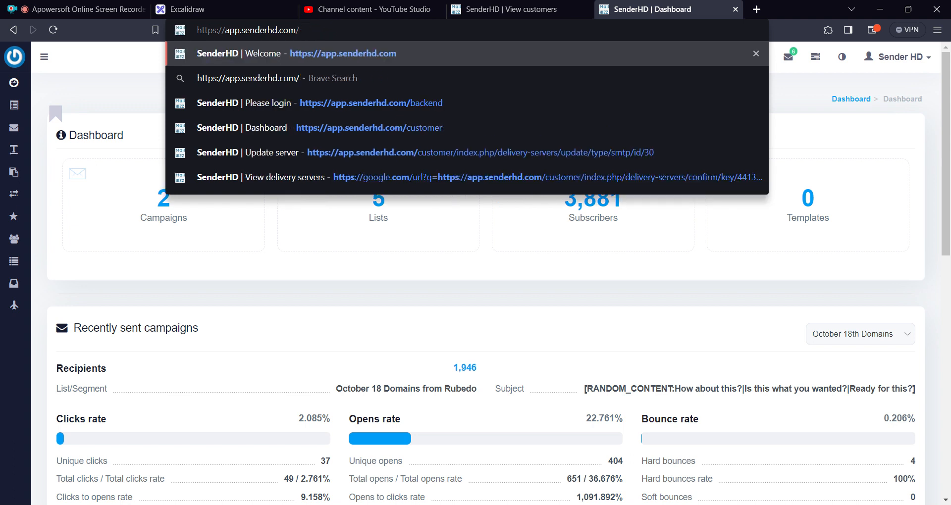
type("customer")
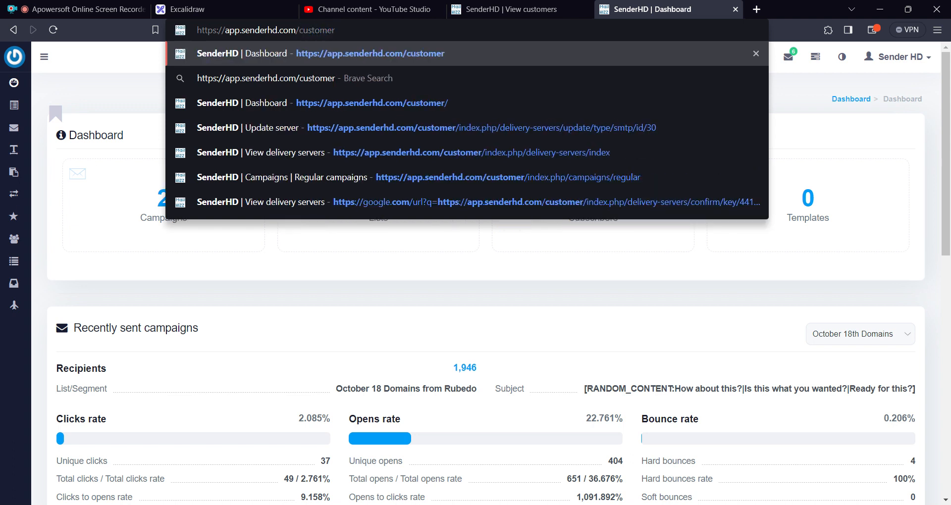
key("Return")
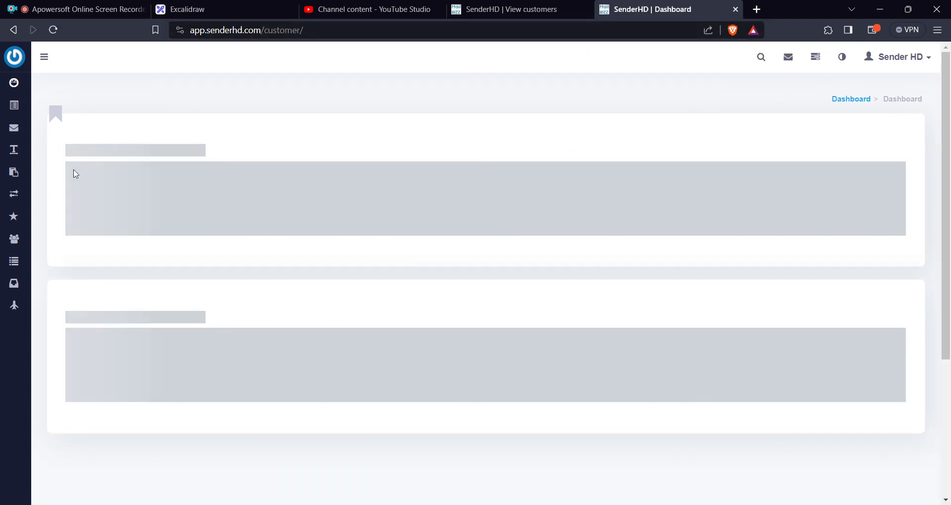
Compare the navigation sections available in the customer area with those in the backend, including Lists, Surveys, Email blacklist and Settings.
mouse_move(15, 112)
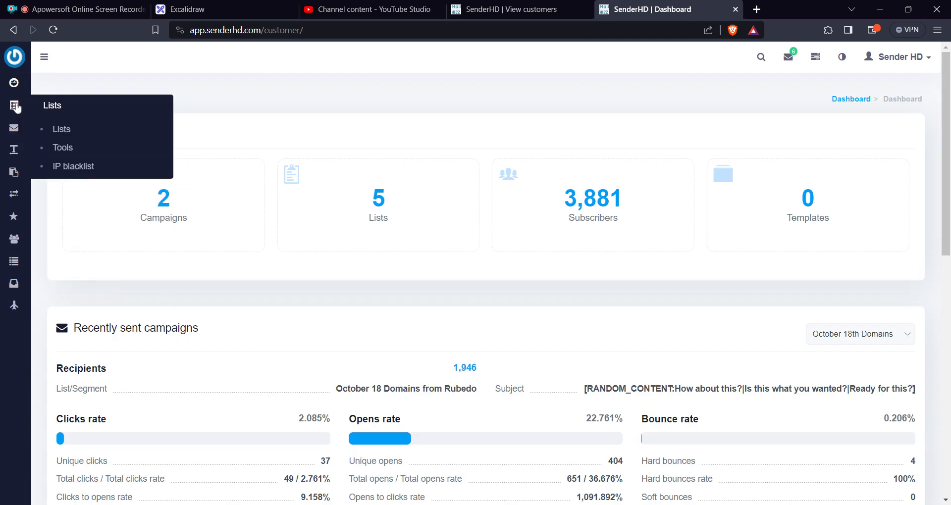
mouse_move(17, 159)
mouse_move(20, 257)
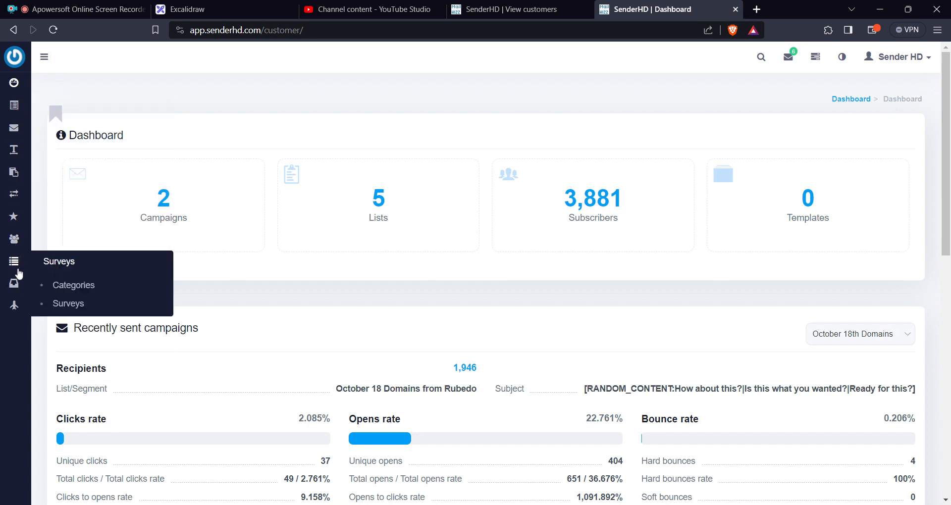
mouse_move(13, 283)
left_click(513, 10)
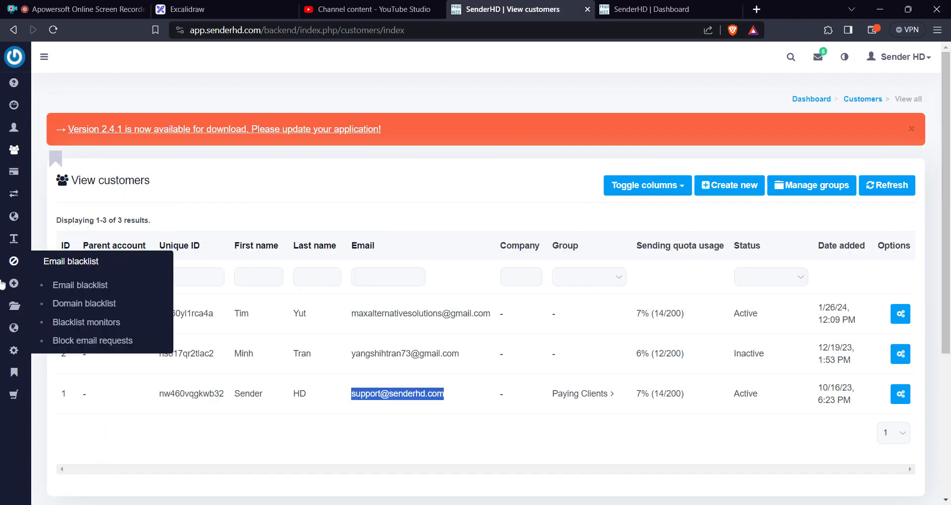
mouse_move(22, 331)
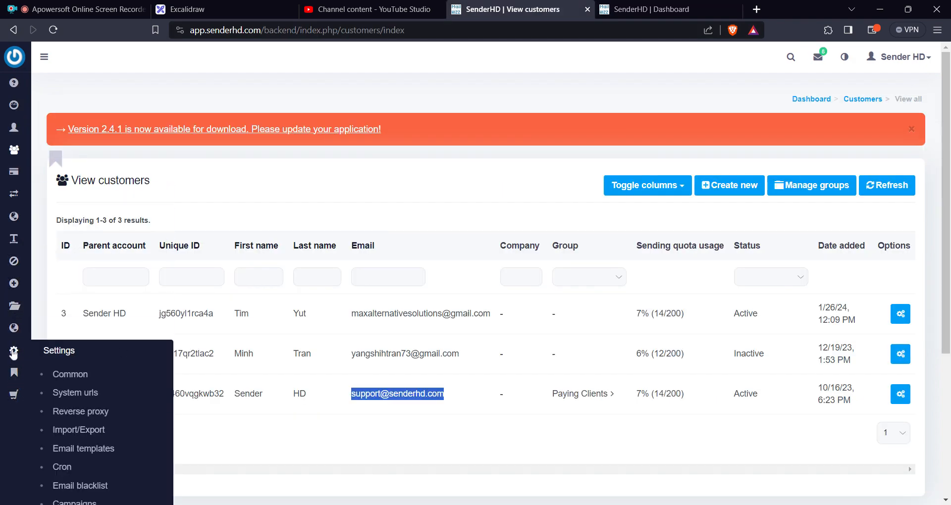
mouse_move(15, 352)
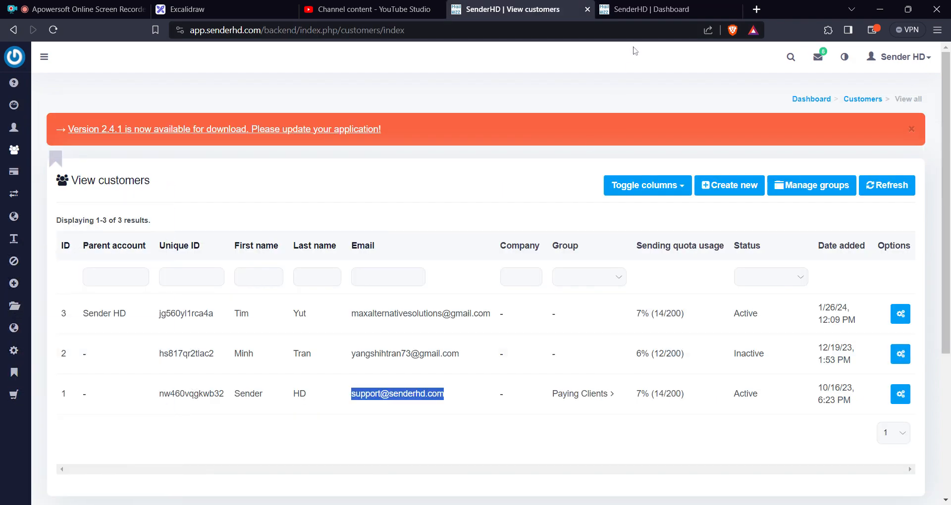
Open the customer area's Subaccounts list and examine the new subaccount form, including its Permissions section.
left_click(644, 10)
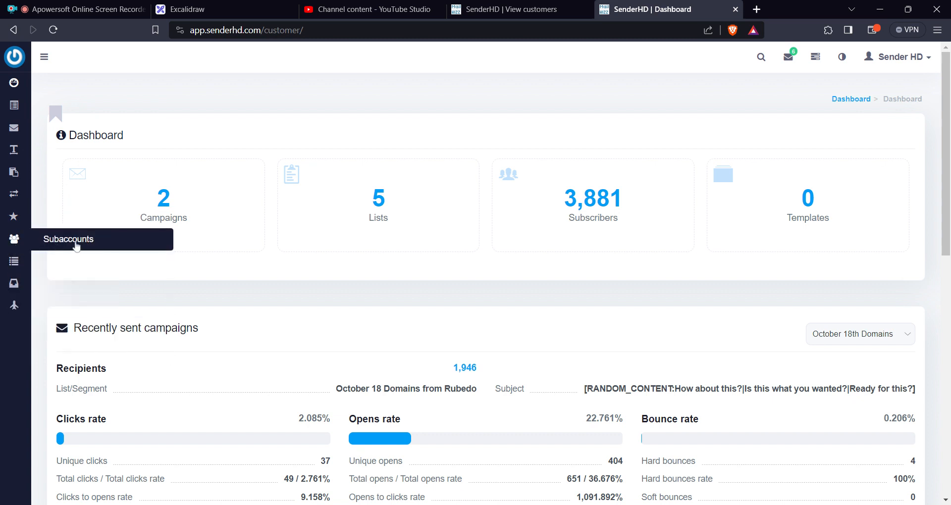
left_click(77, 245)
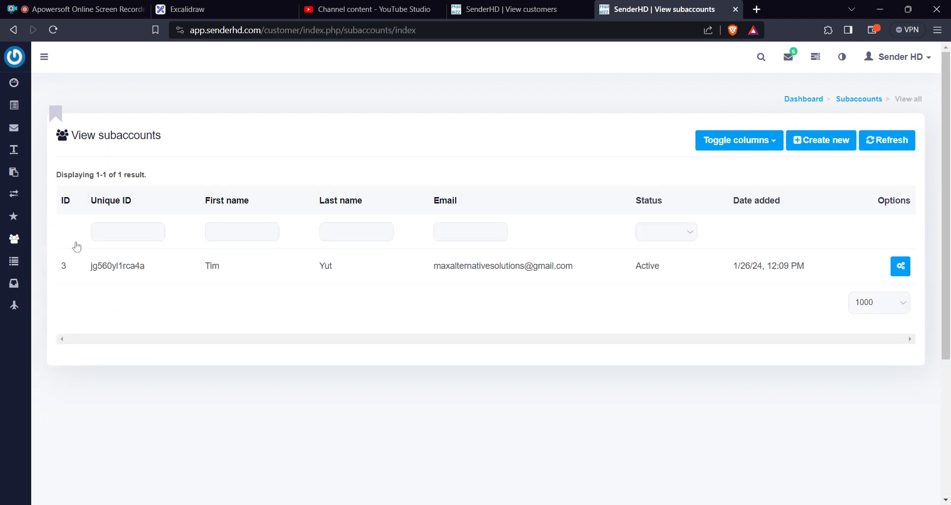
left_click(826, 148)
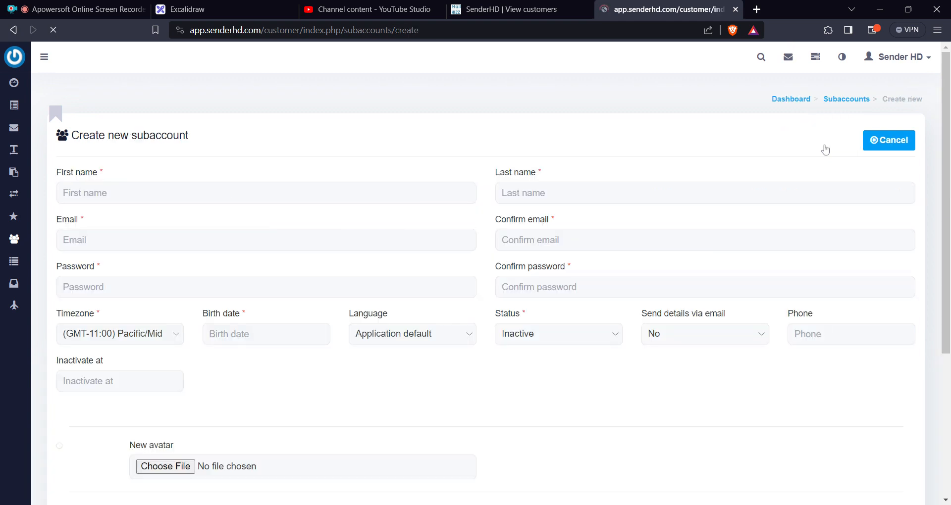
scroll(459, 329, "down", 5)
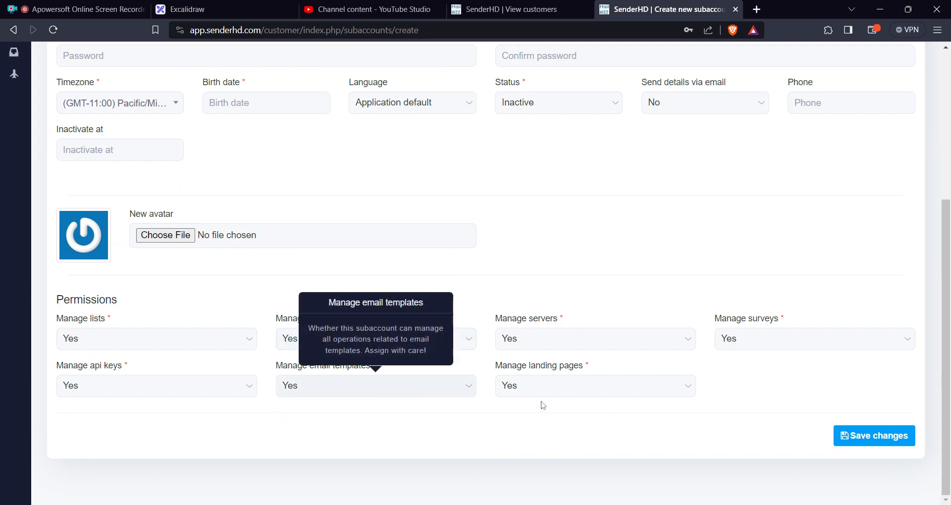
scroll(653, 252, "up", 5)
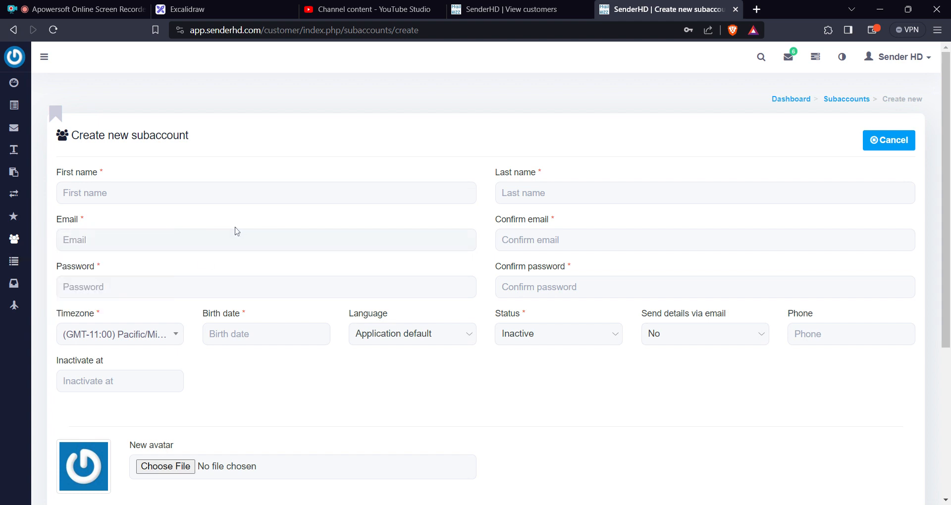
Return to the backend, open a new price plan form and examine its Customer group option.
left_click(520, 10)
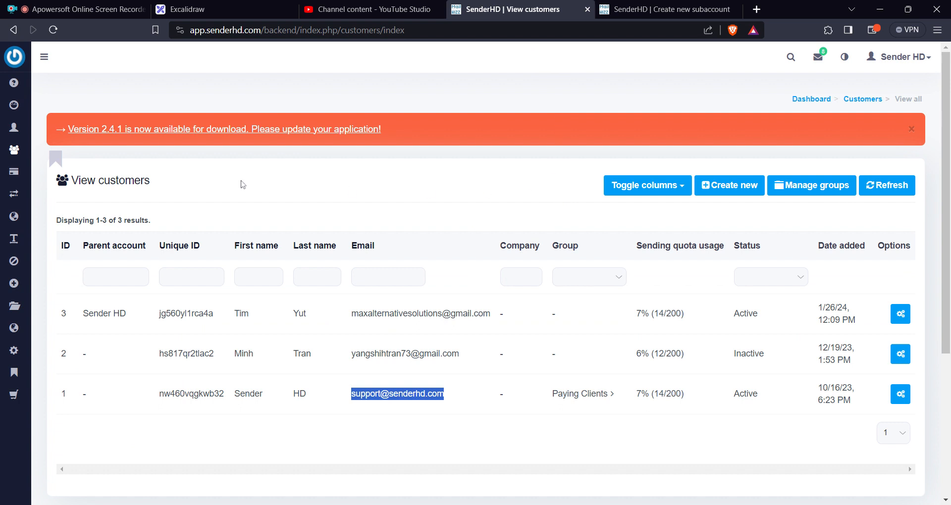
mouse_move(6, 184)
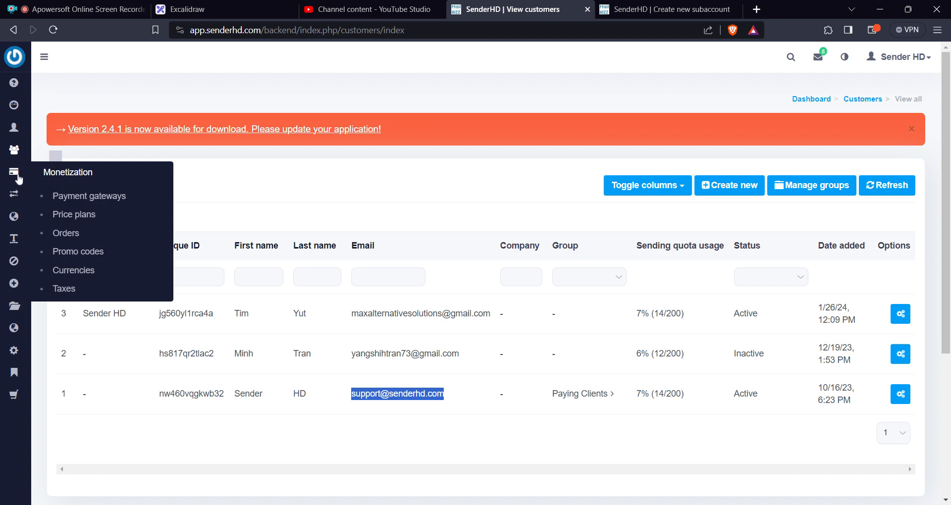
left_click(89, 221)
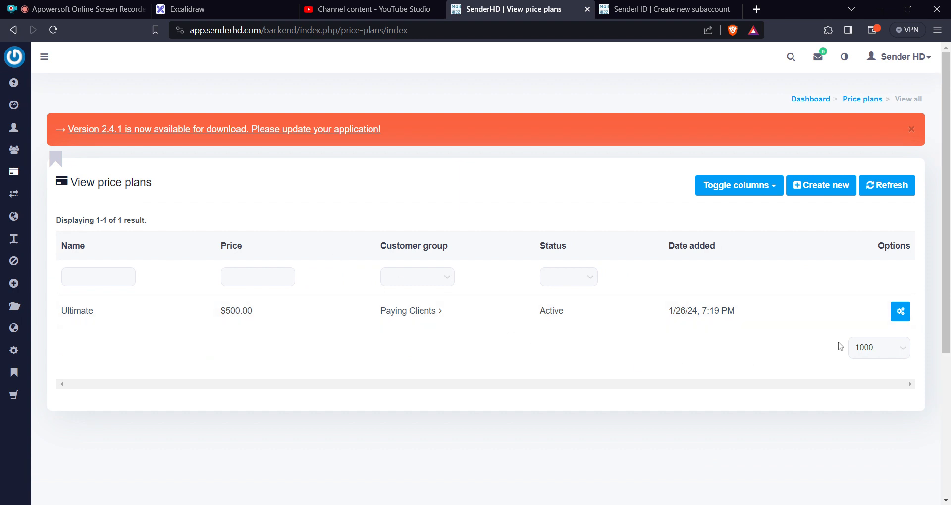
left_click(836, 191)
scroll(446, 305, "down", 3)
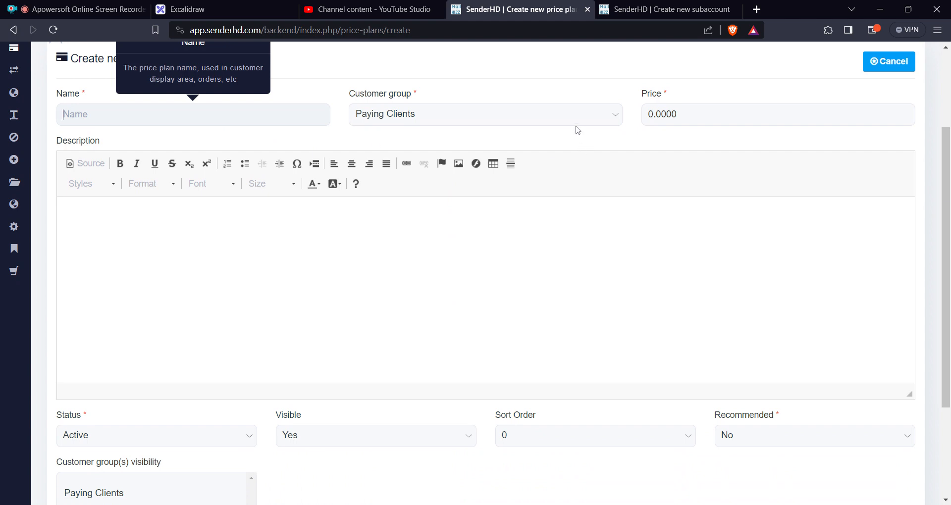
left_click(578, 117)
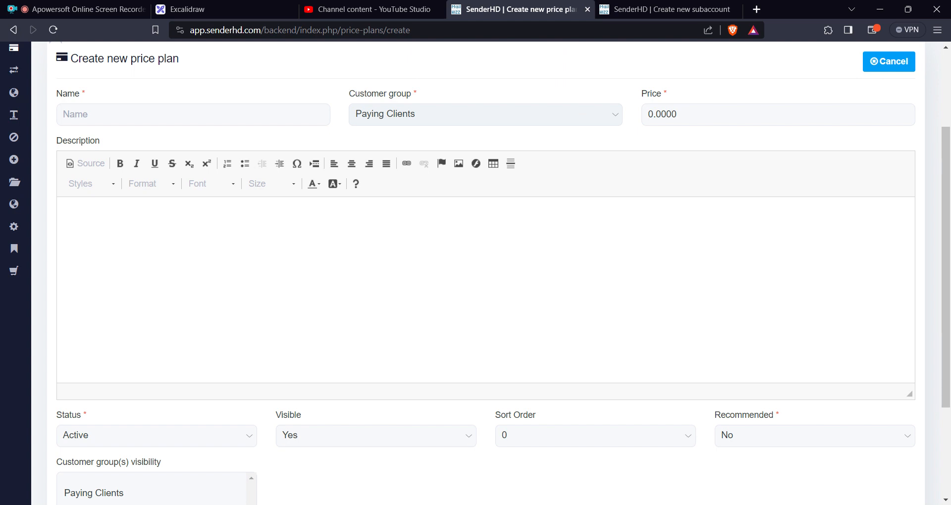
mouse_move(580, 118)
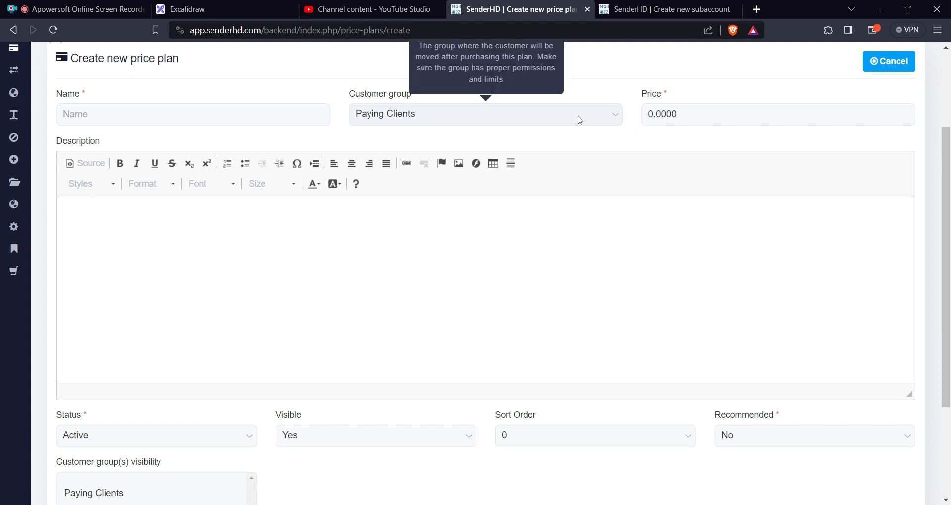
Set Recommended to Yes for the new price plan and select Paying Clients under customer group visibility.
left_click(555, 258)
scroll(555, 258, "down", 3)
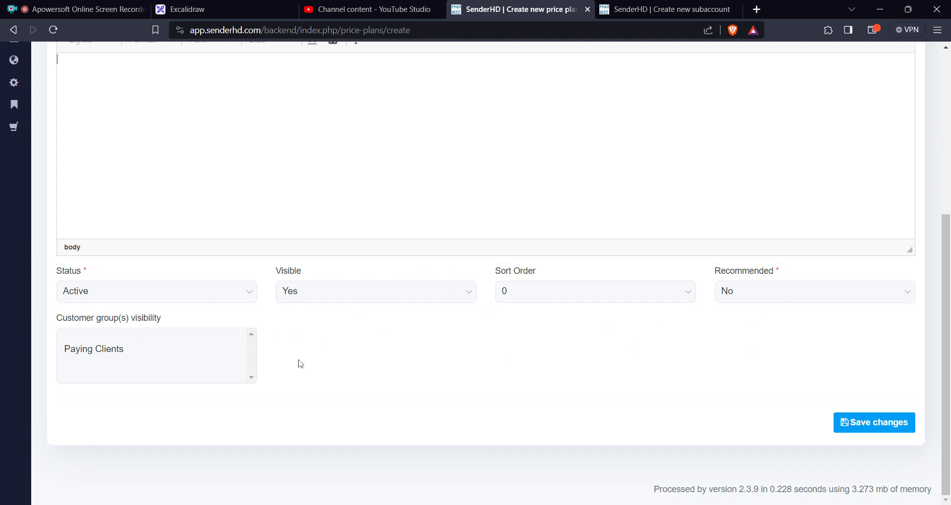
mouse_move(823, 295)
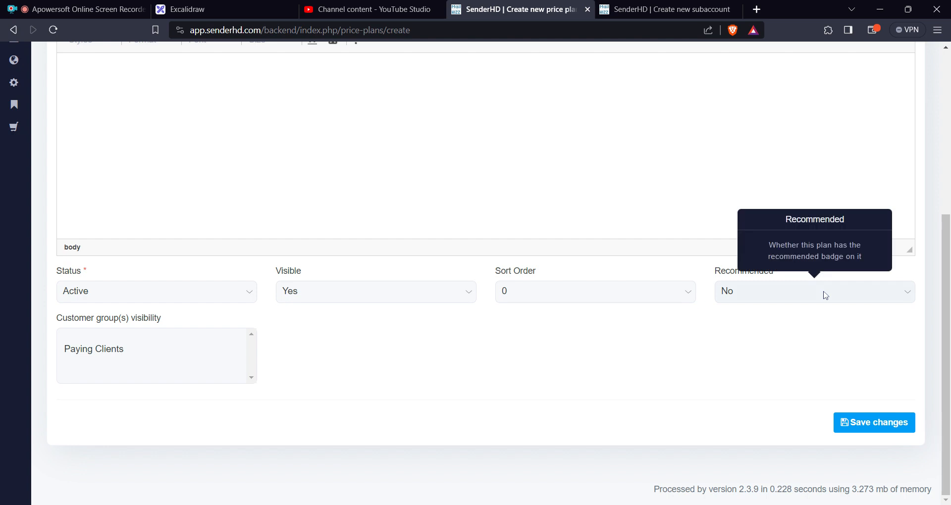
left_click(823, 293)
left_click(818, 305)
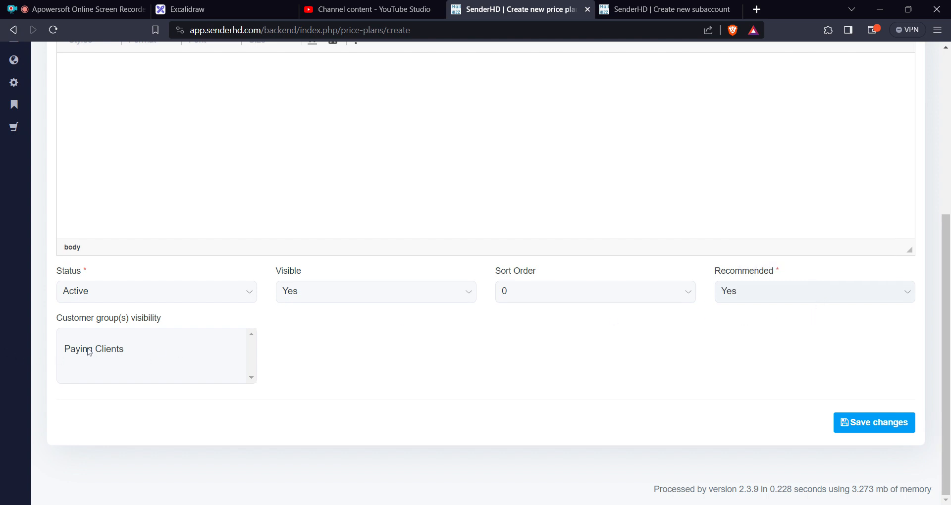
left_click(90, 350)
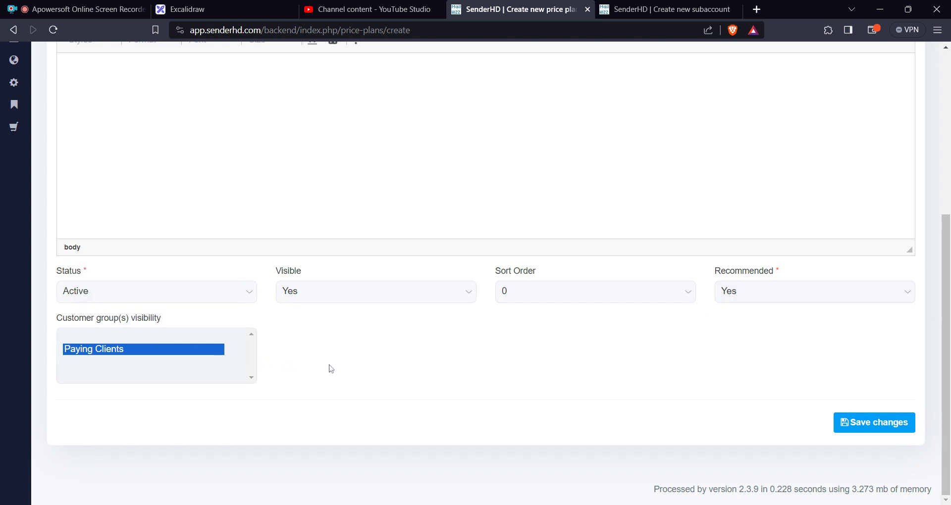
scroll(337, 357, "up", 5)
scroll(346, 327, "down", 1)
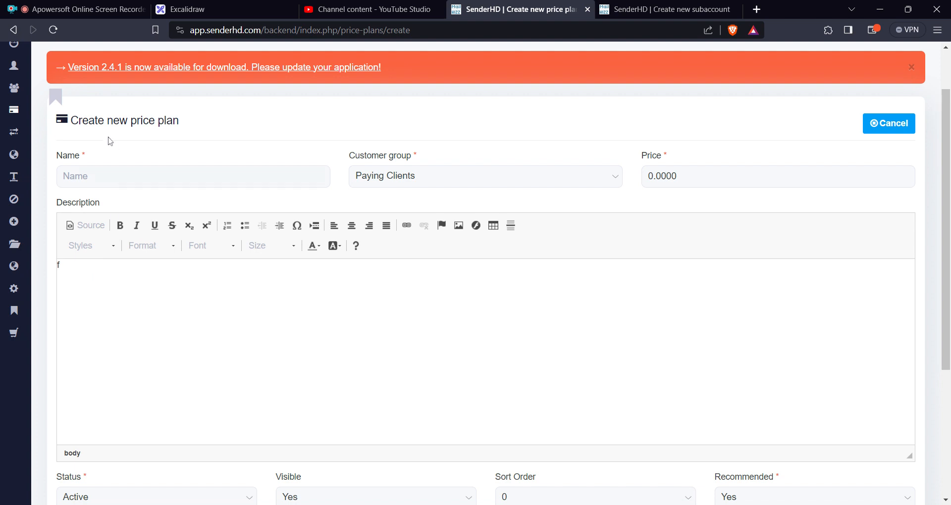
Leave the unsaved price plan and look at the Payment gateways page under Monetization.
mouse_move(12, 114)
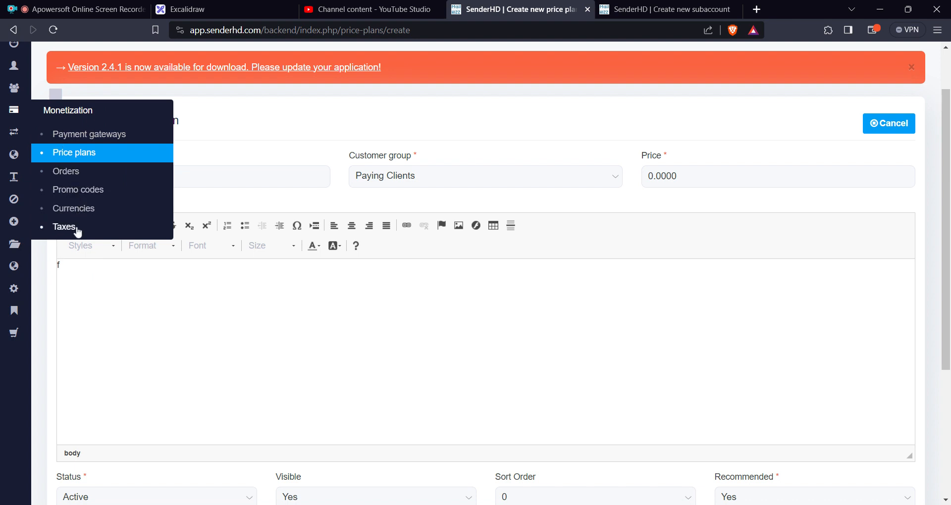
left_click(106, 141)
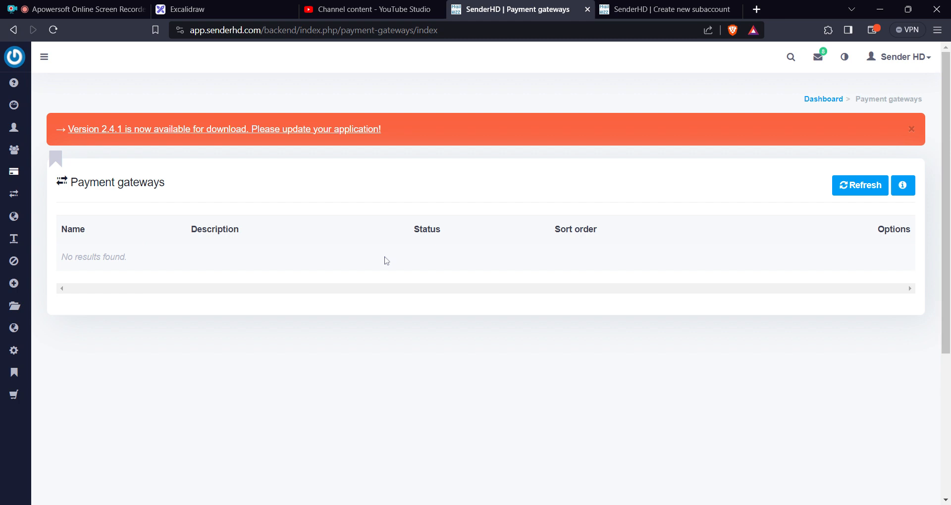
scroll(84, 297, "down", 1)
Open the extensions list and enable the Payment gateway - Paypal core extension.
mouse_move(26, 301)
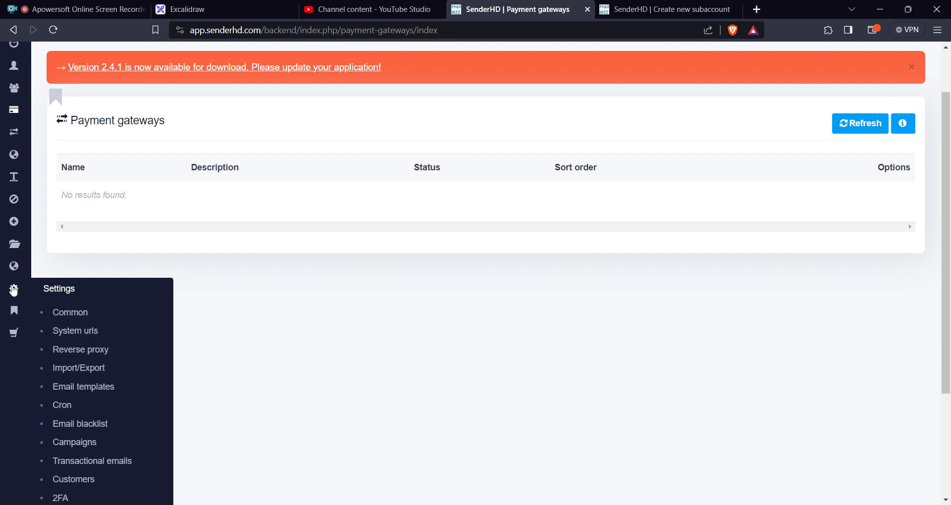
mouse_move(5, 227)
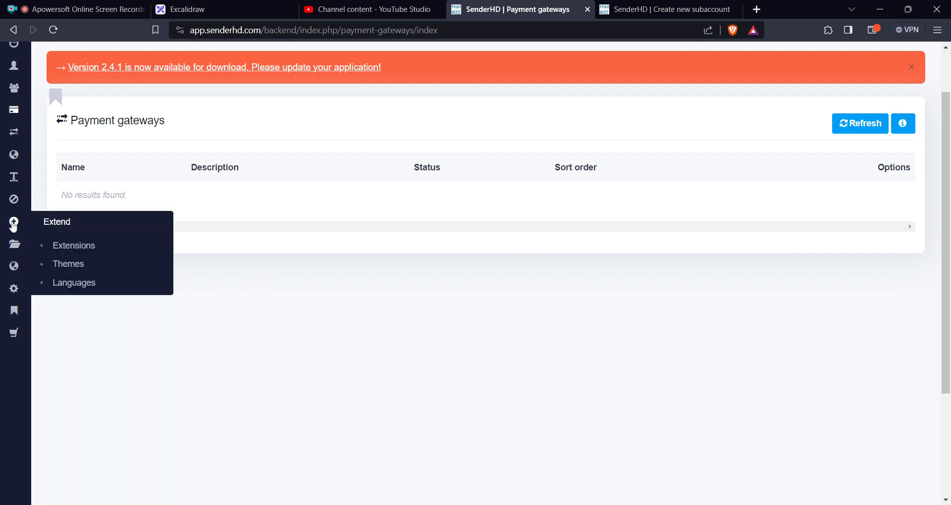
left_click(74, 247)
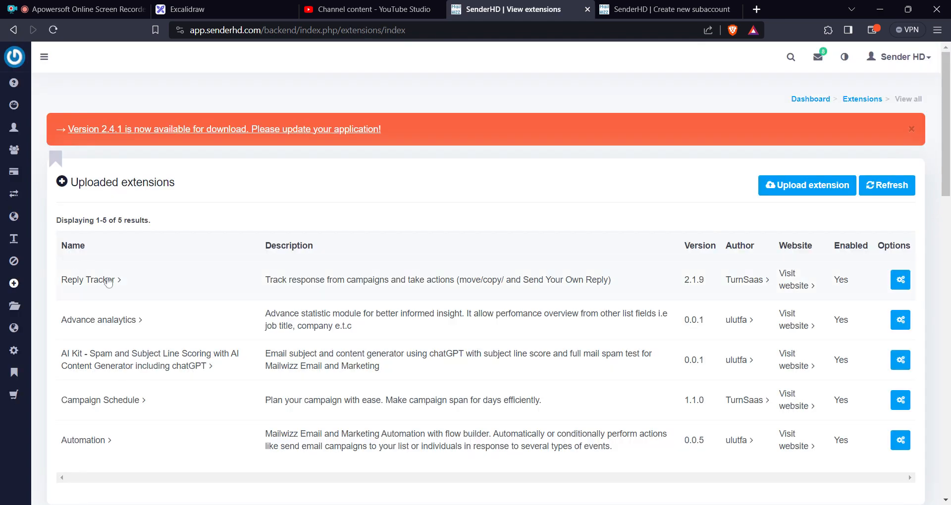
scroll(128, 309, "down", 9)
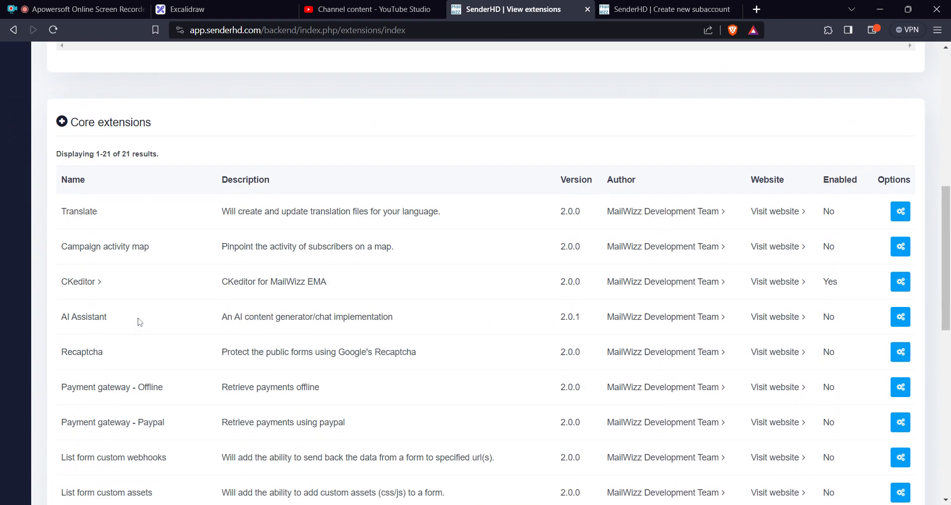
scroll(143, 318, "down", 3)
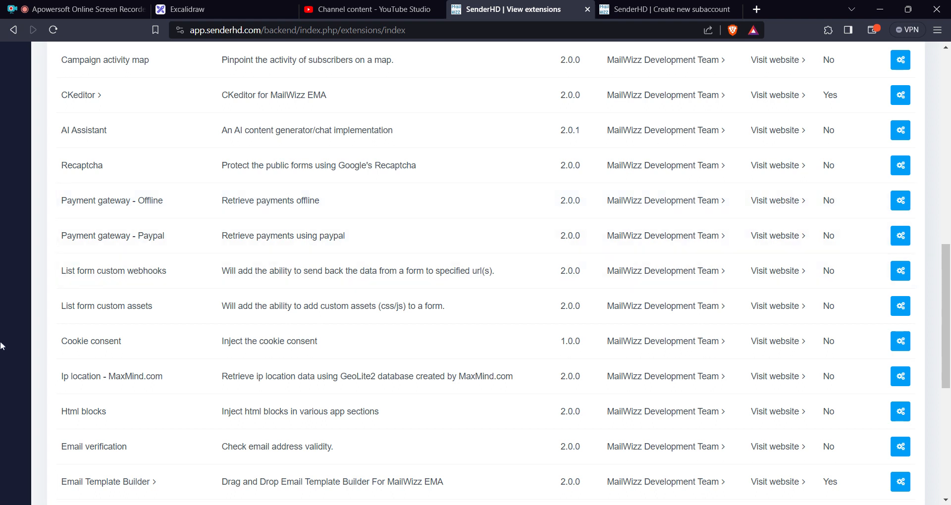
mouse_move(900, 246)
left_click(870, 239)
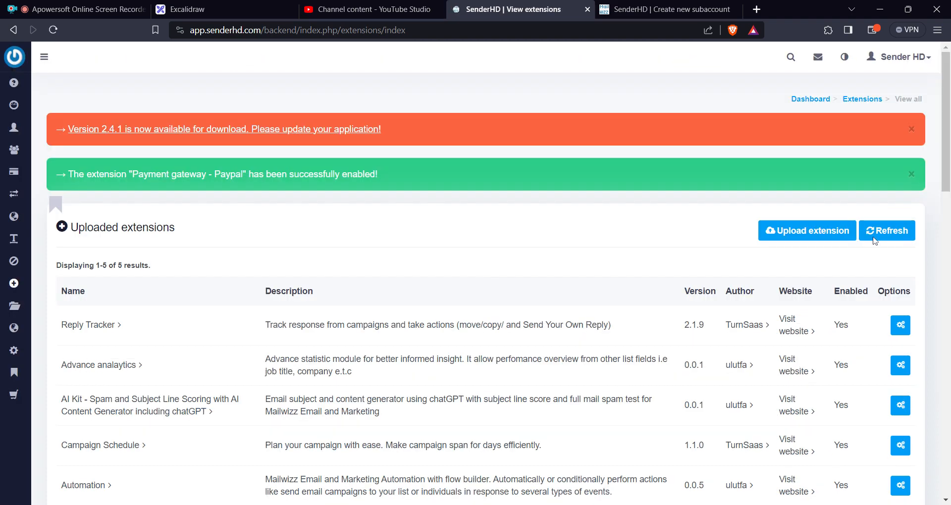
Enable the Payment gateway - Offline core extension.
scroll(629, 301, "down", 14)
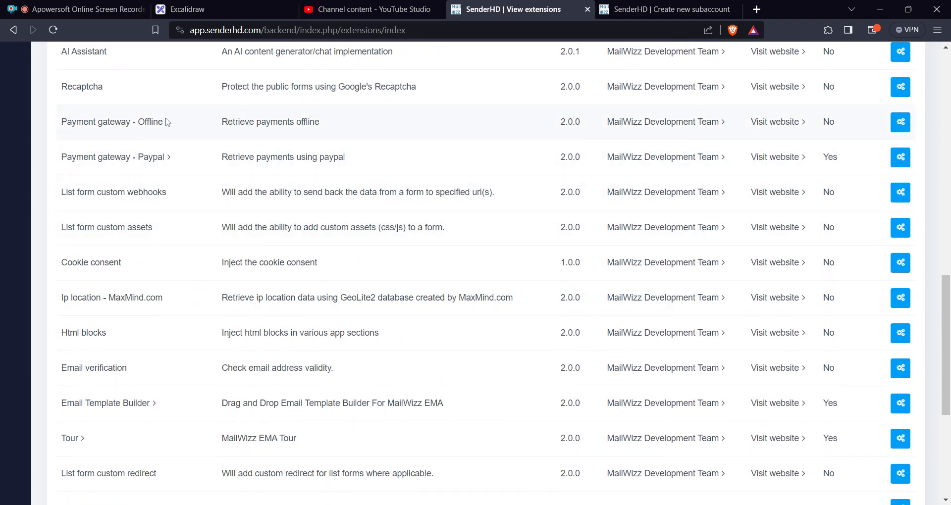
left_click(901, 130)
left_click(874, 128)
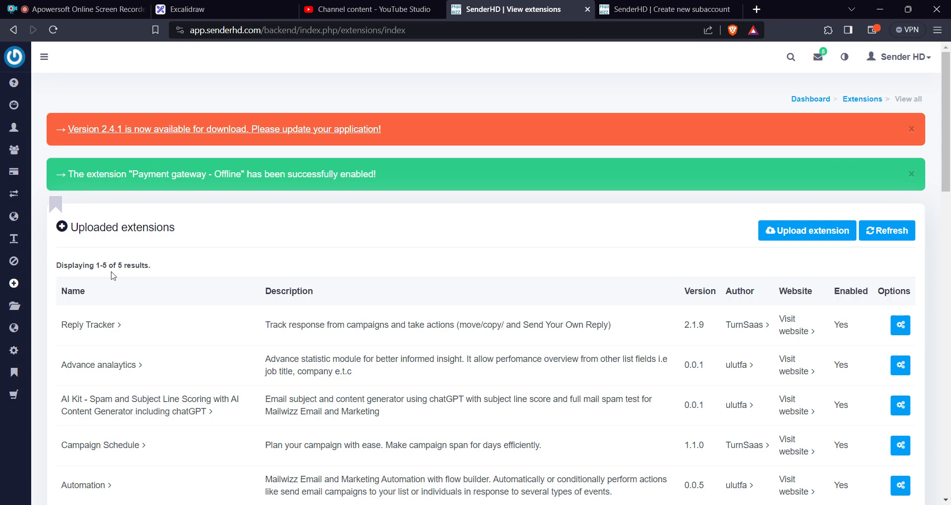
scroll(155, 278, "down", 12)
scroll(161, 286, "up", 12)
Try to save the Paypal payment gateway's settings with Status set to Enabled, Mode set to Live and no email.
mouse_move(18, 177)
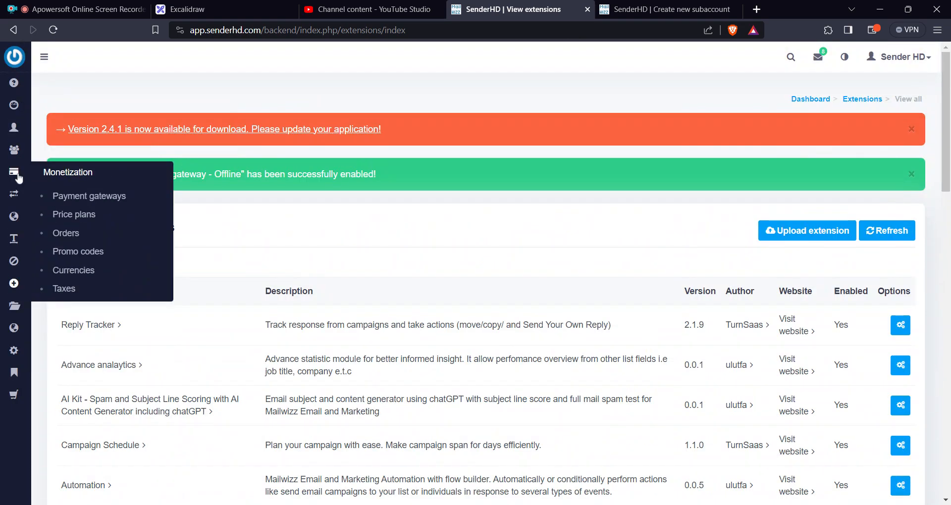
left_click(69, 197)
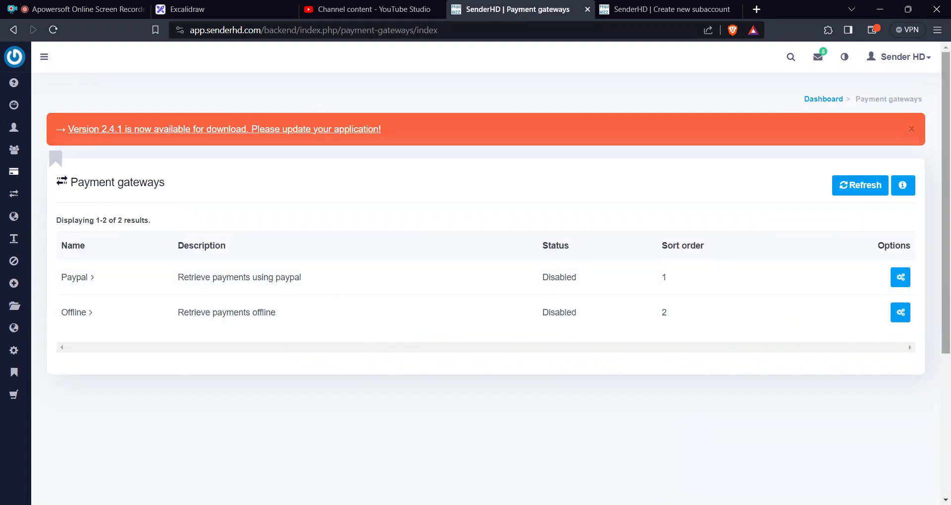
mouse_move(897, 291)
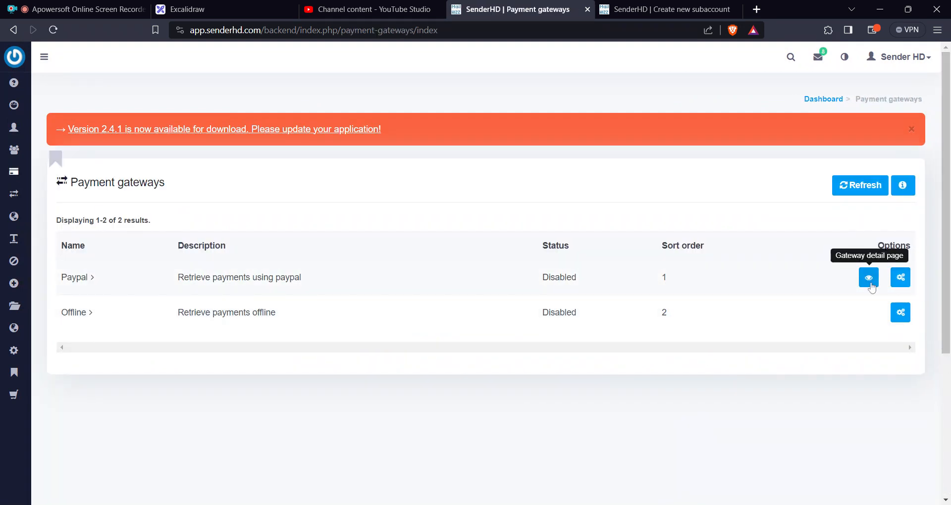
left_click(870, 285)
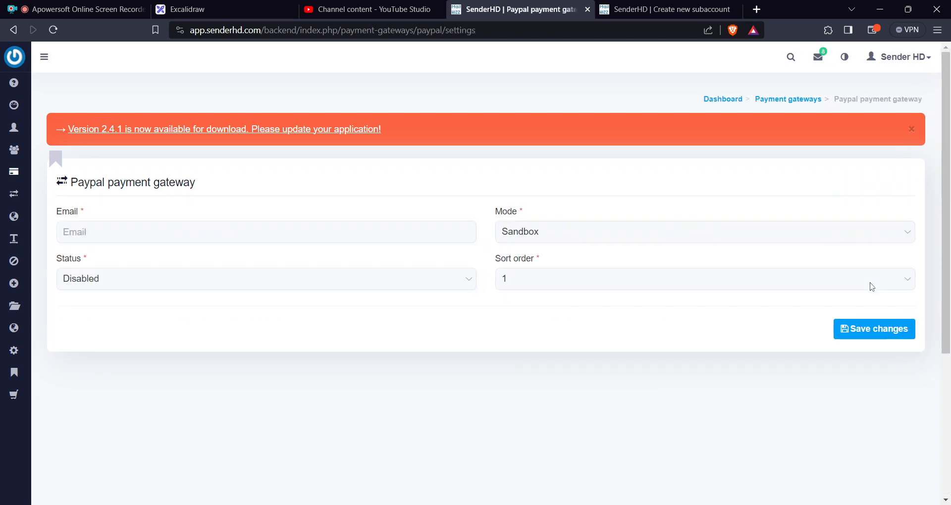
left_click(228, 283)
left_click(218, 306)
mouse_move(658, 238)
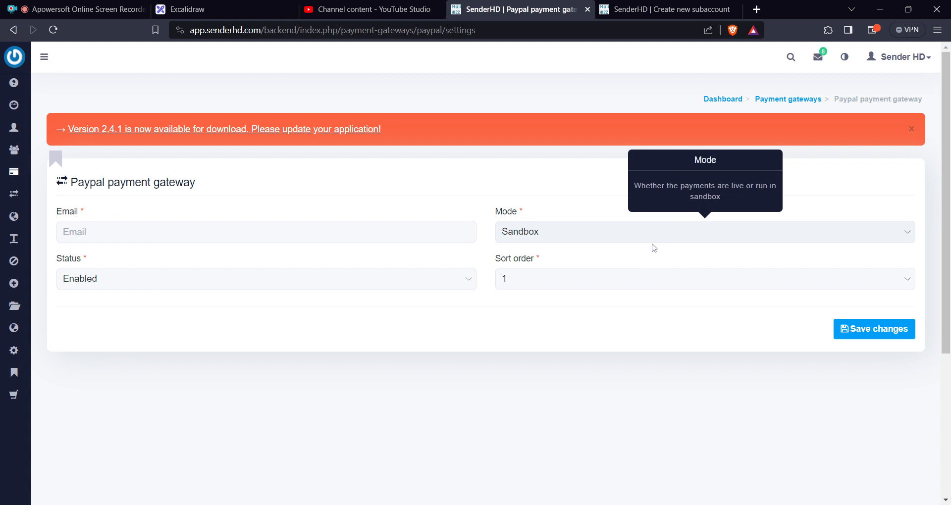
left_click(654, 248)
left_click(889, 333)
mouse_move(252, 274)
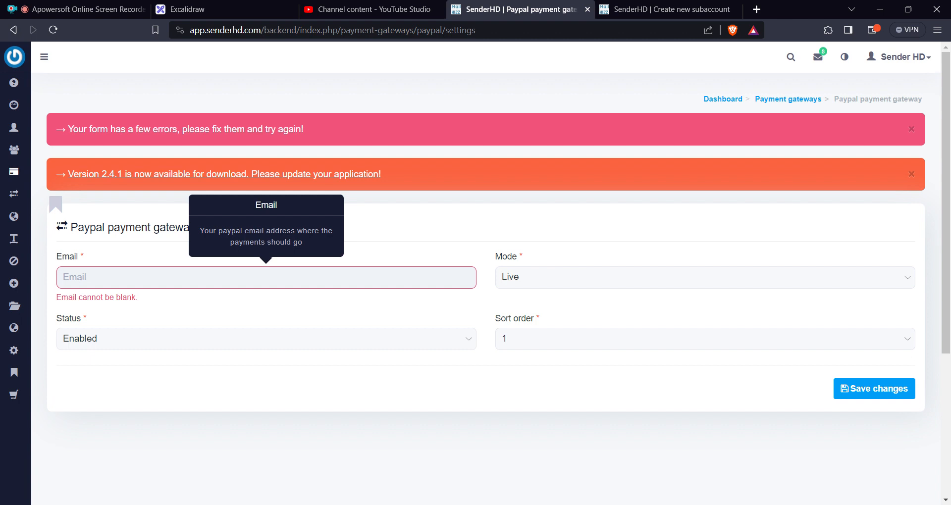
Return to the Payment gateways list and look at the Paypal and Offline entries.
mouse_move(14, 171)
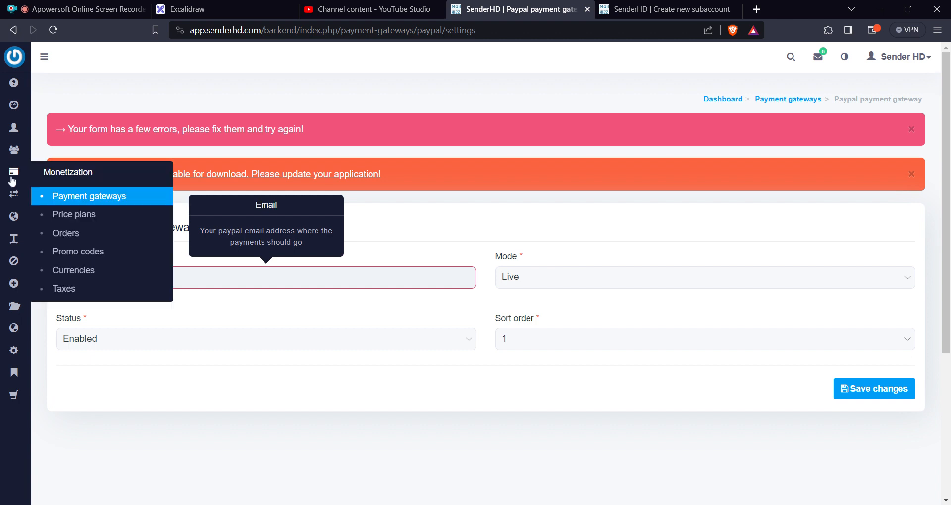
left_click(80, 201)
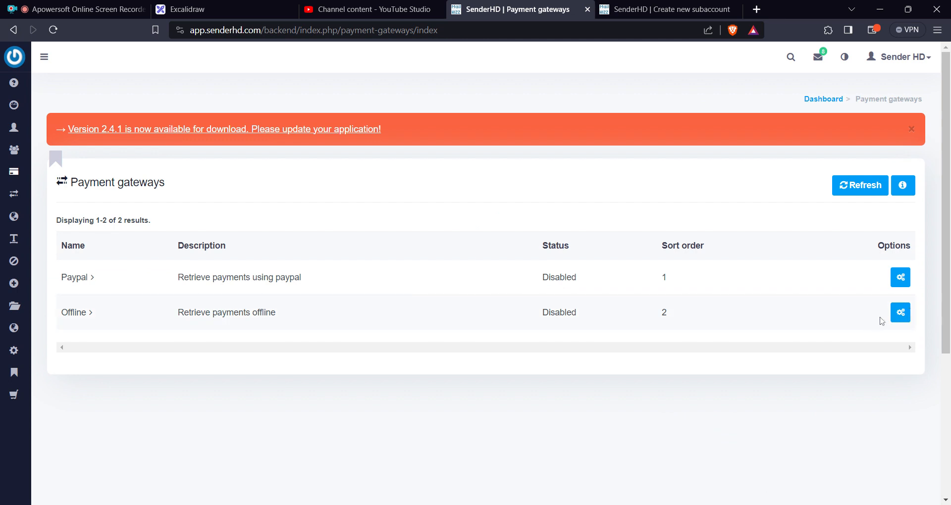
mouse_move(3, 141)
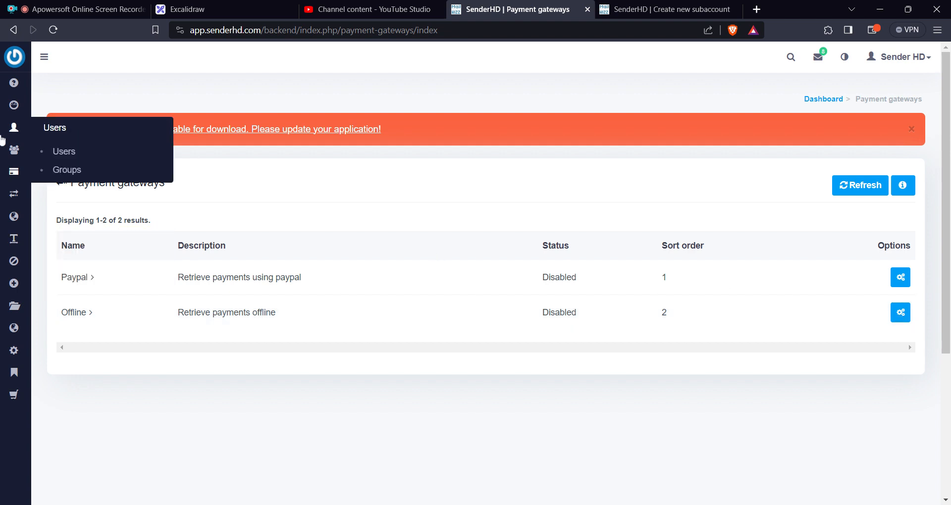